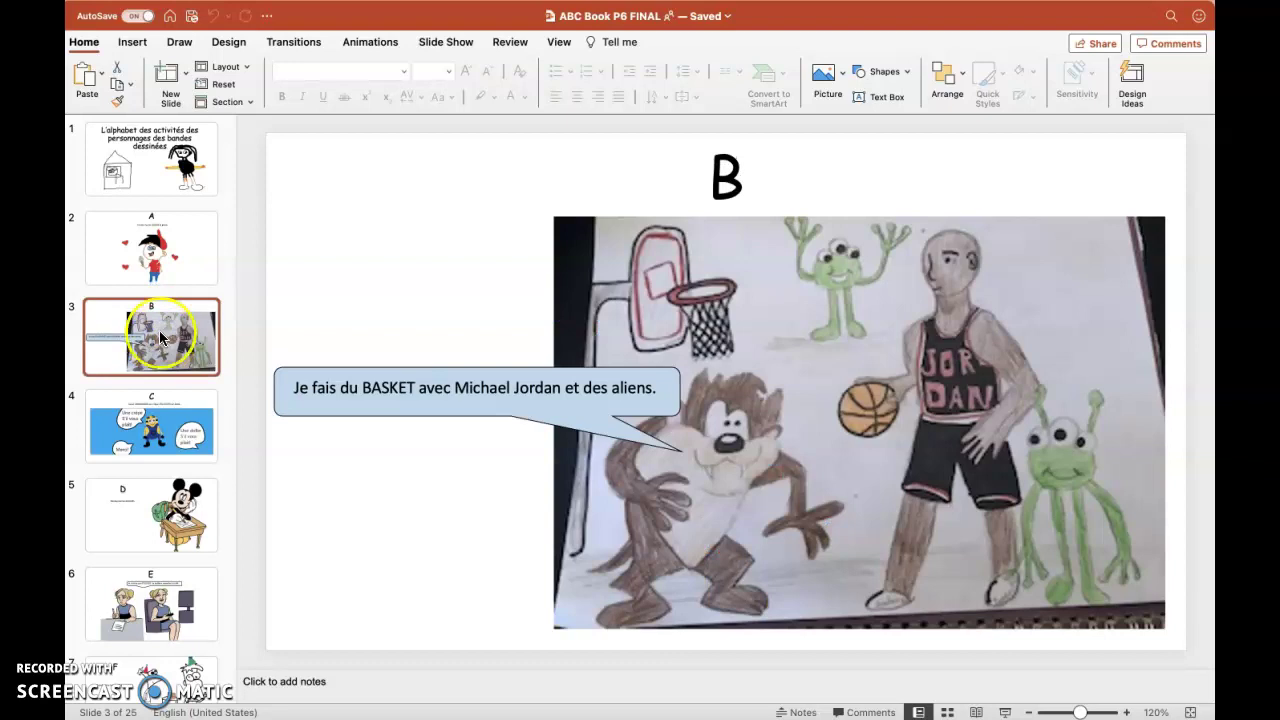
Look at the B basketball slide, then return to slide 2 about Timmy Turner loving ice cream.
{"action": "left_click", "coordinate": [179, 249]}
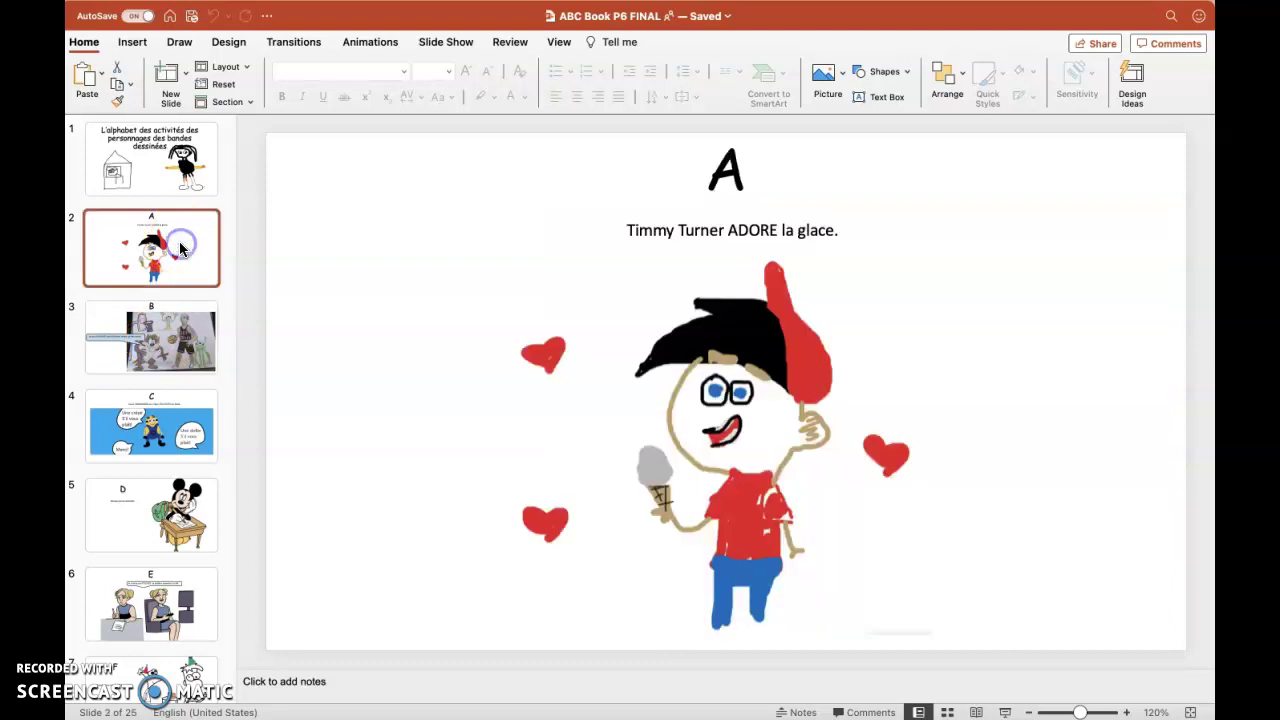
{"action": "left_click", "coordinate": [184, 324]}
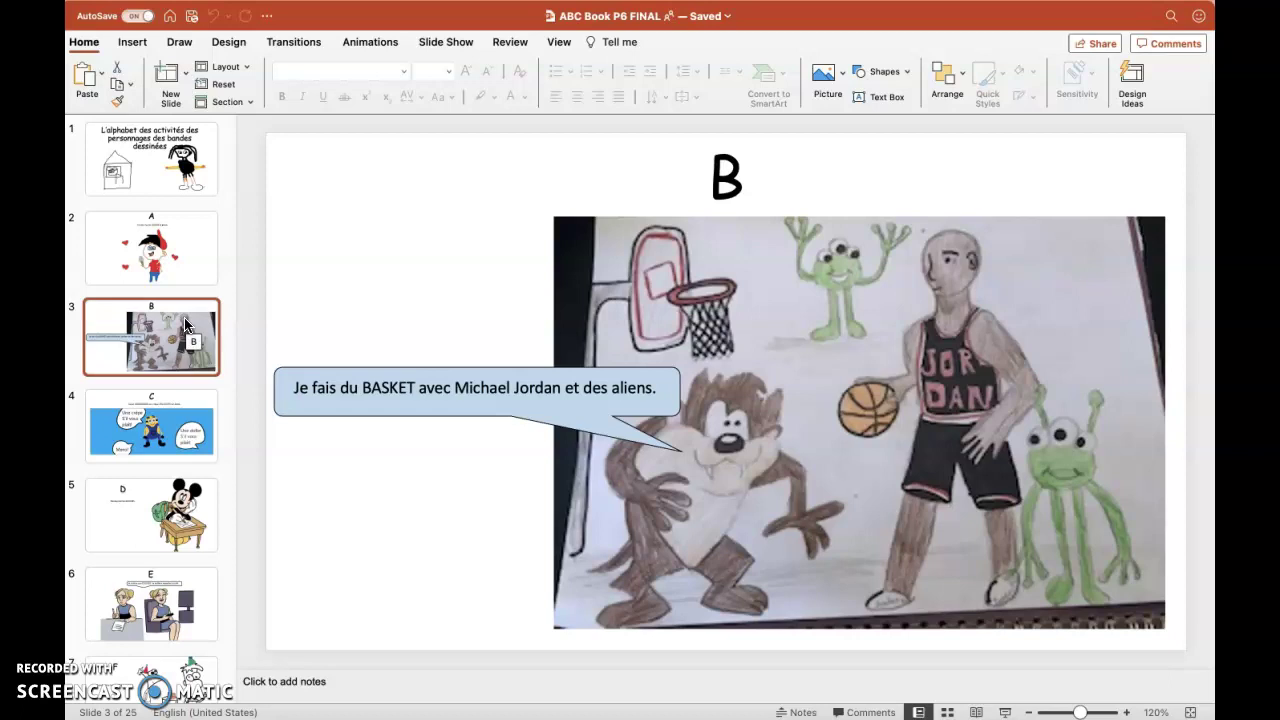
{"action": "left_click", "coordinate": [168, 259]}
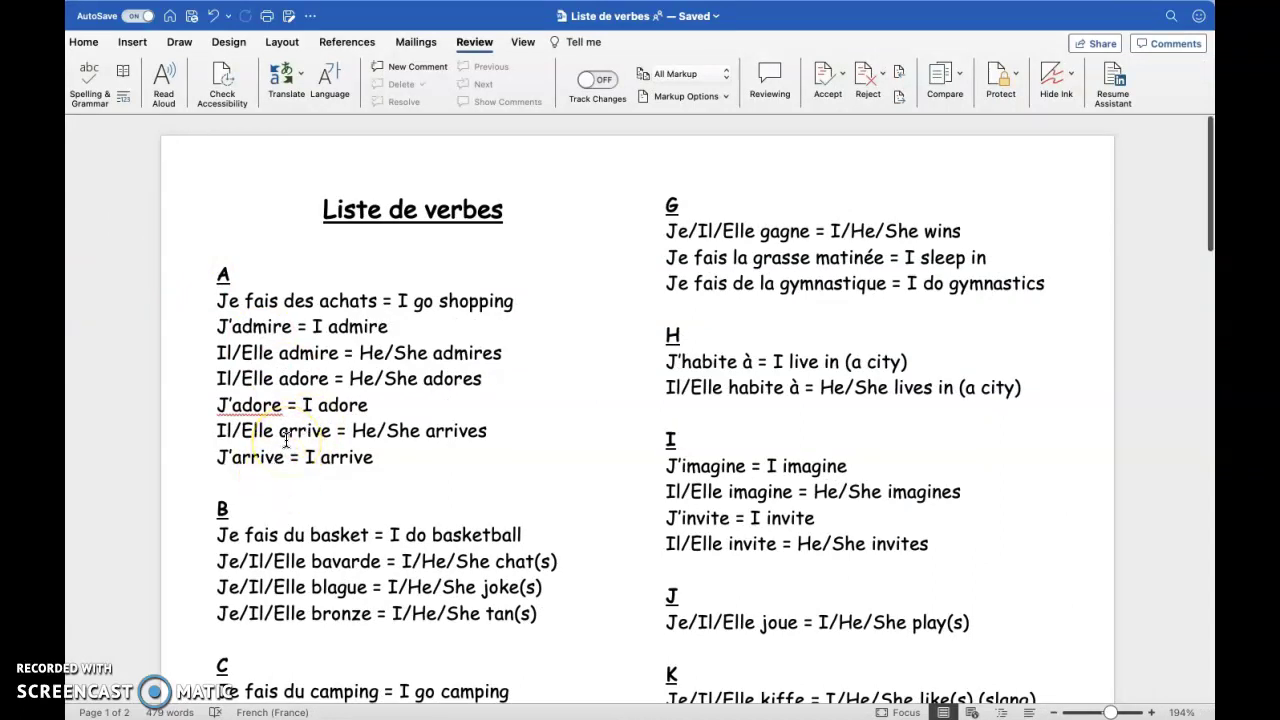
Scroll the Liste de verbes entries under letters A to D, pausing to reread earlier lines.
{"action": "scroll", "coordinate": [286, 440], "scroll_direction": "down", "scroll_amount": 5}
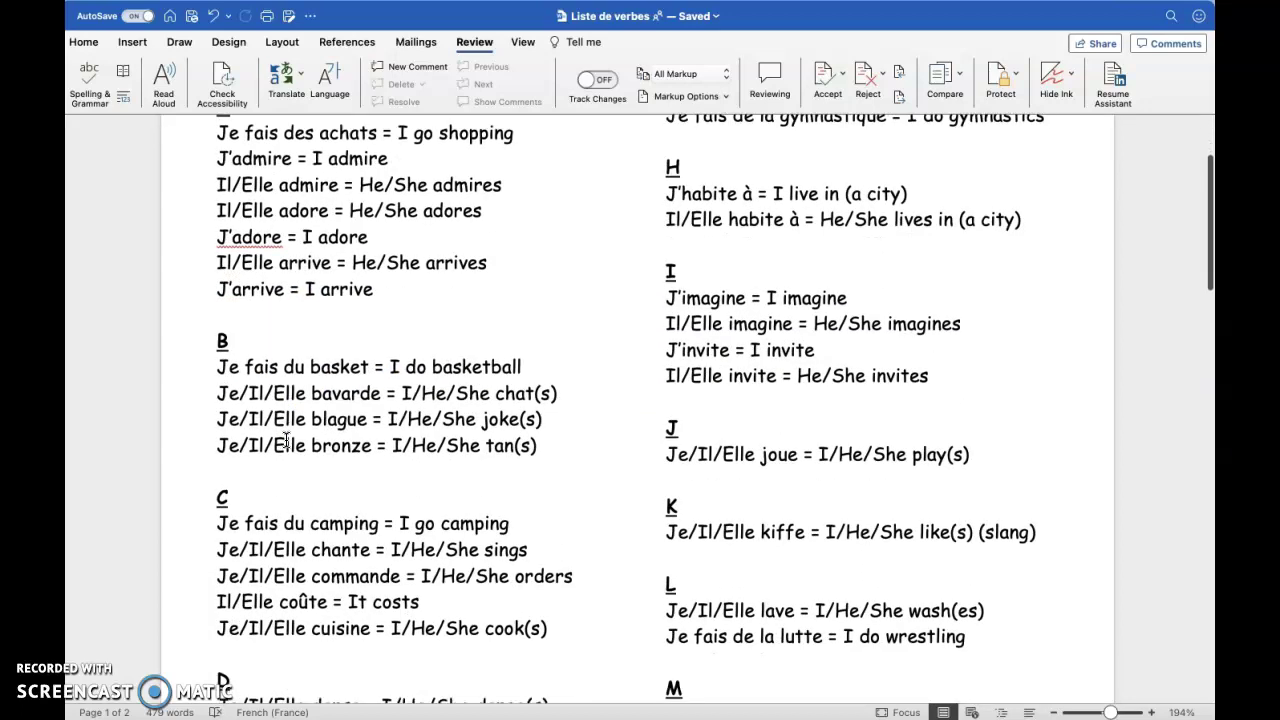
{"action": "scroll", "coordinate": [286, 440], "scroll_direction": "down", "scroll_amount": 2}
{"action": "scroll", "coordinate": [286, 440], "scroll_direction": "down", "scroll_amount": 4}
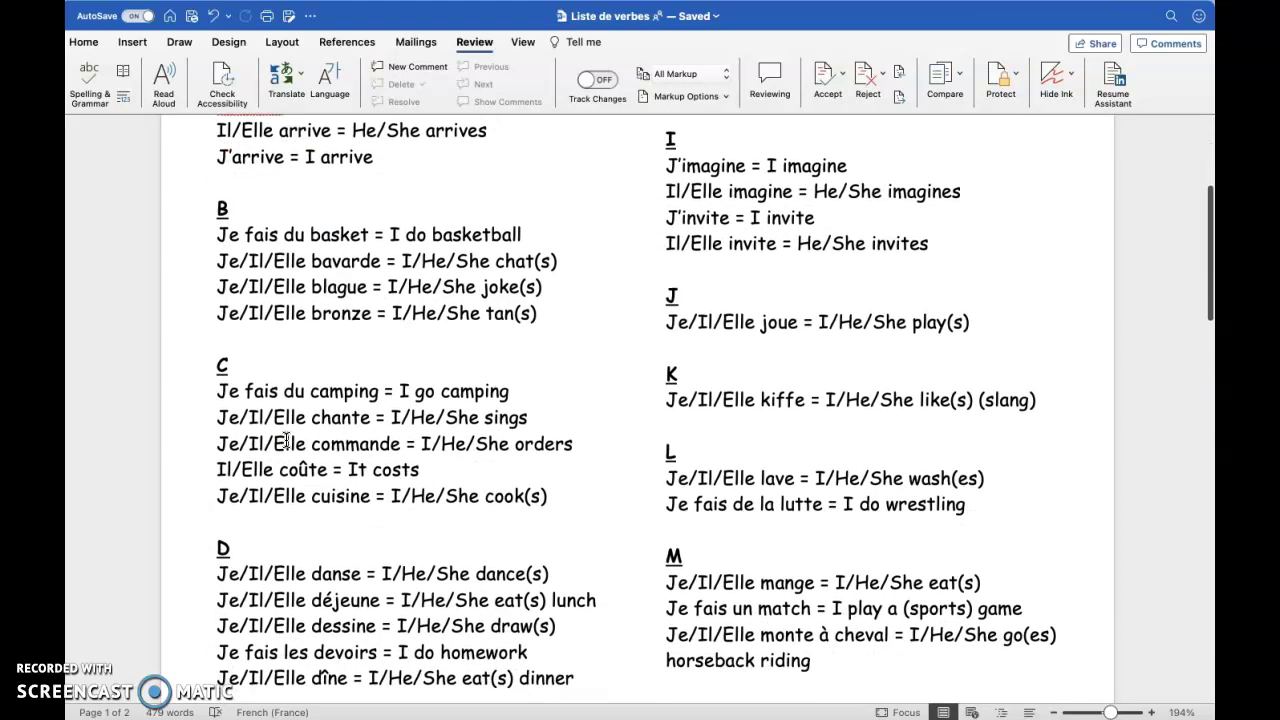
{"action": "scroll", "coordinate": [286, 440], "scroll_direction": "down", "scroll_amount": 8}
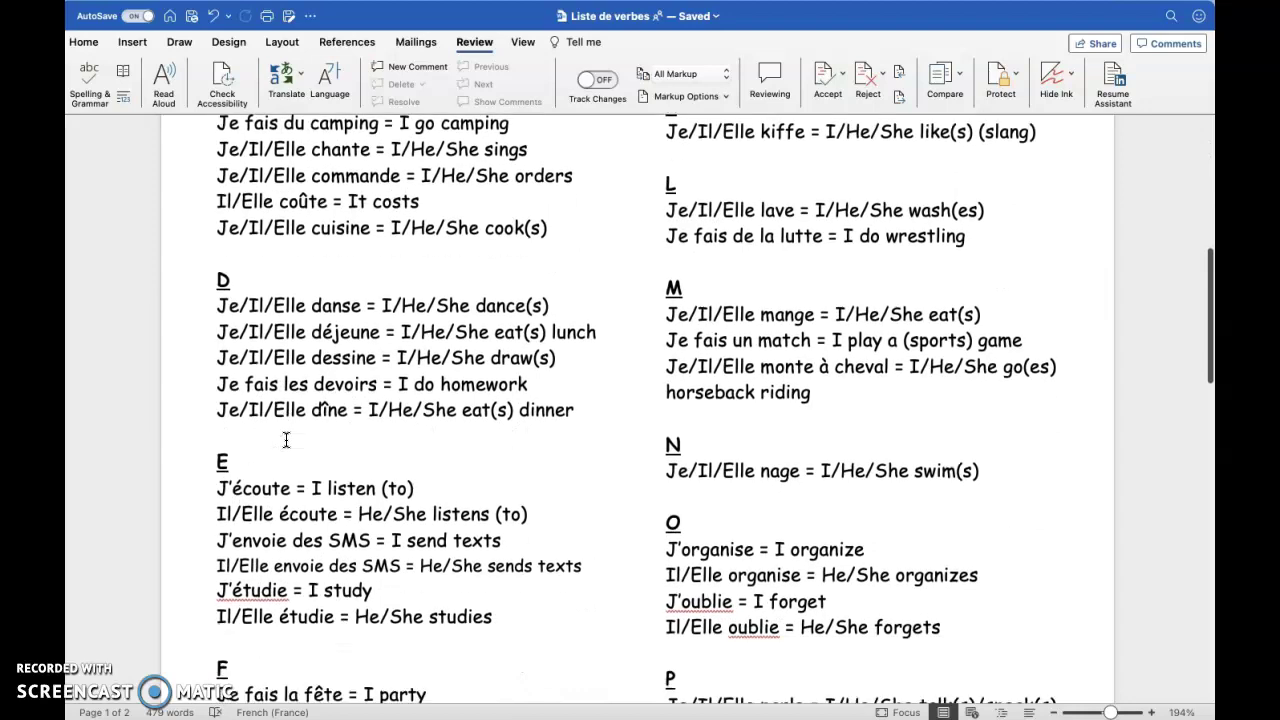
{"action": "scroll", "coordinate": [286, 440], "scroll_direction": "down", "scroll_amount": 2}
{"action": "scroll", "coordinate": [286, 440], "scroll_direction": "up", "scroll_amount": 8}
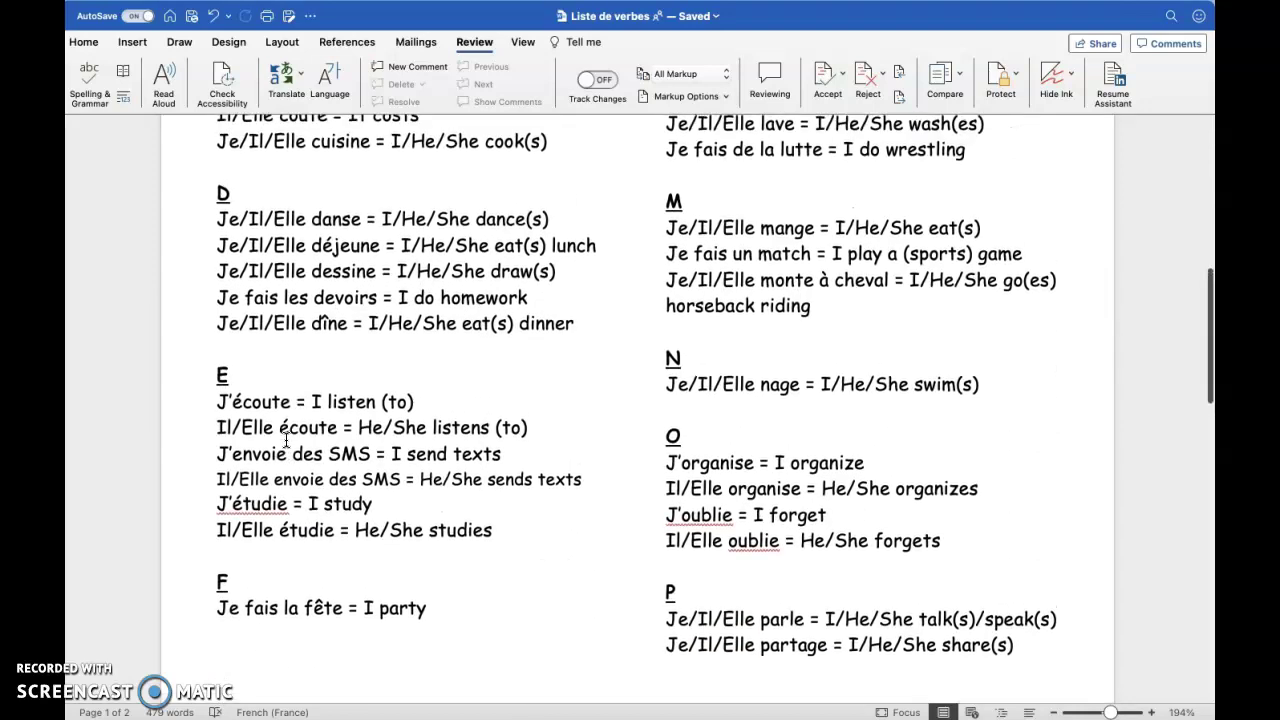
{"action": "scroll", "coordinate": [286, 440], "scroll_direction": "up", "scroll_amount": 13}
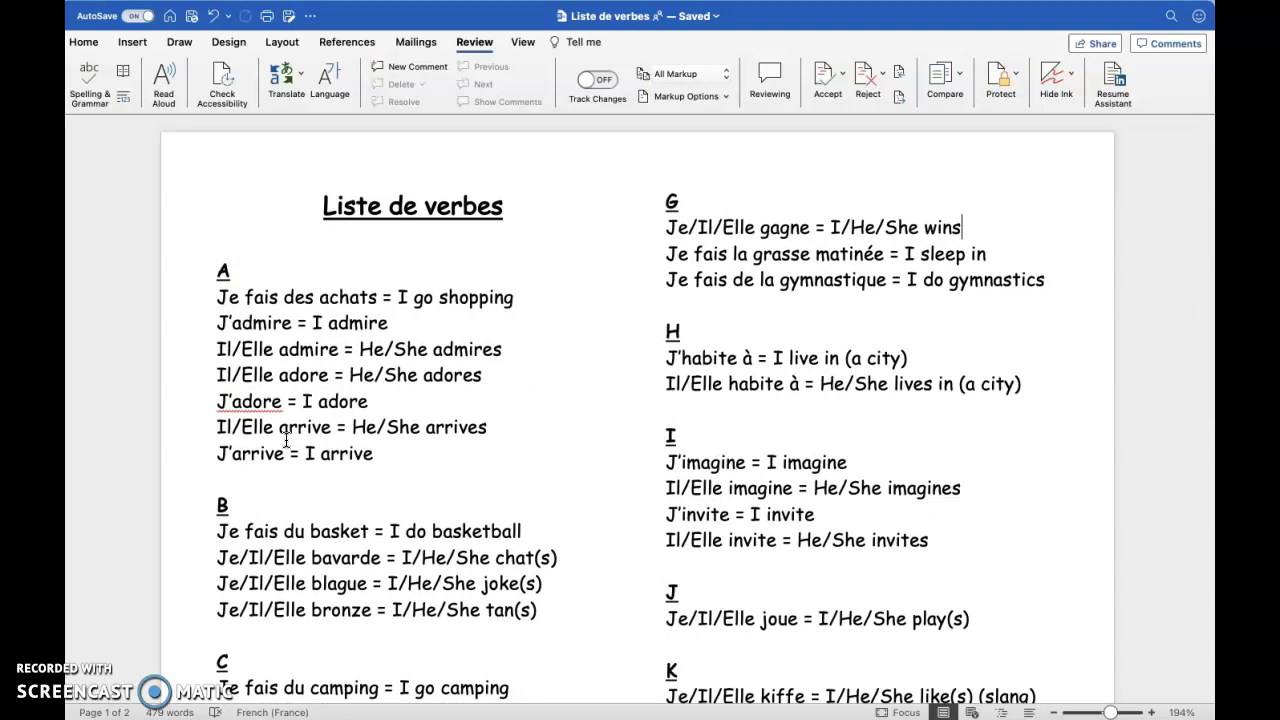
{"action": "scroll", "coordinate": [286, 440], "scroll_direction": "down", "scroll_amount": 3}
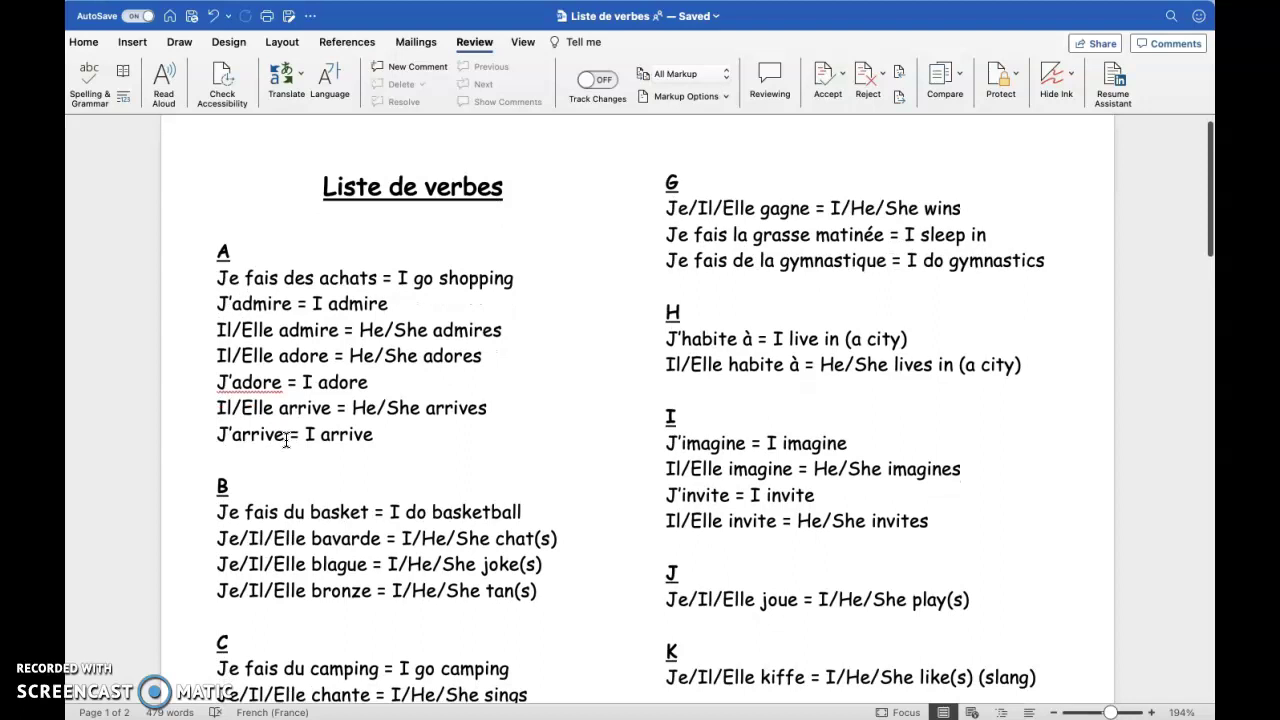
{"action": "scroll", "coordinate": [286, 440], "scroll_direction": "down", "scroll_amount": 4}
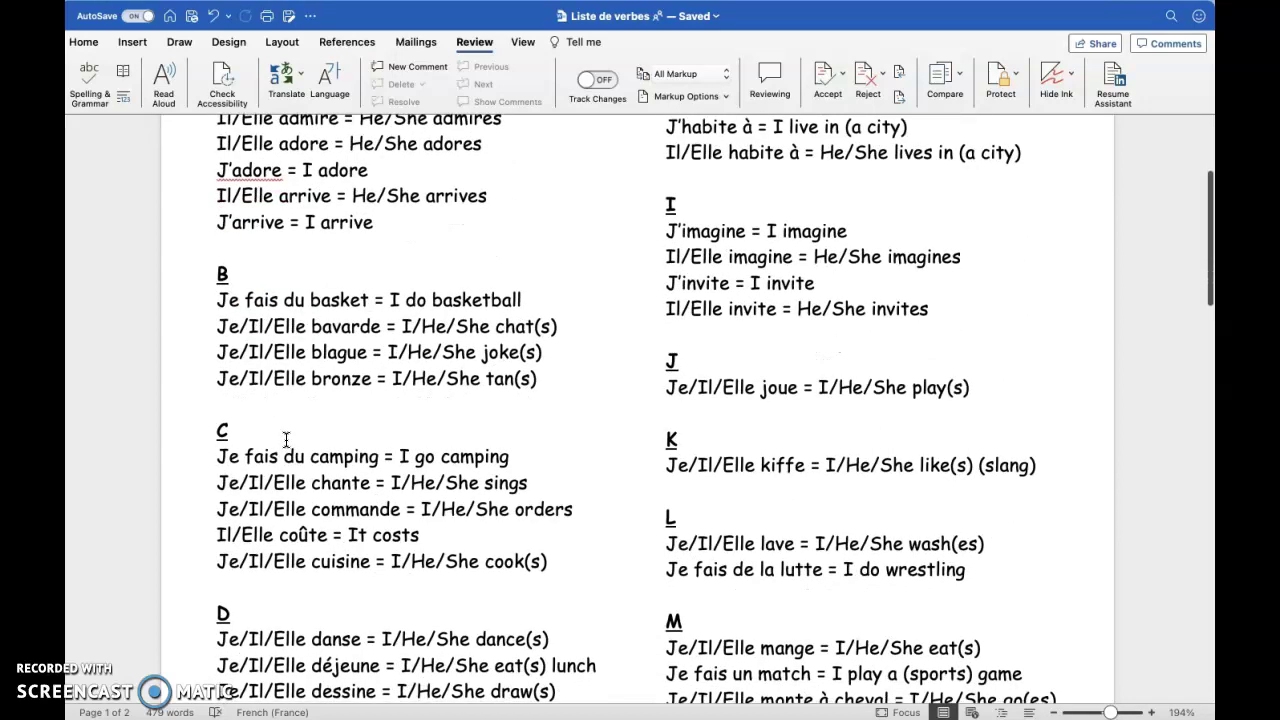
{"action": "scroll", "coordinate": [286, 440], "scroll_direction": "down", "scroll_amount": 3}
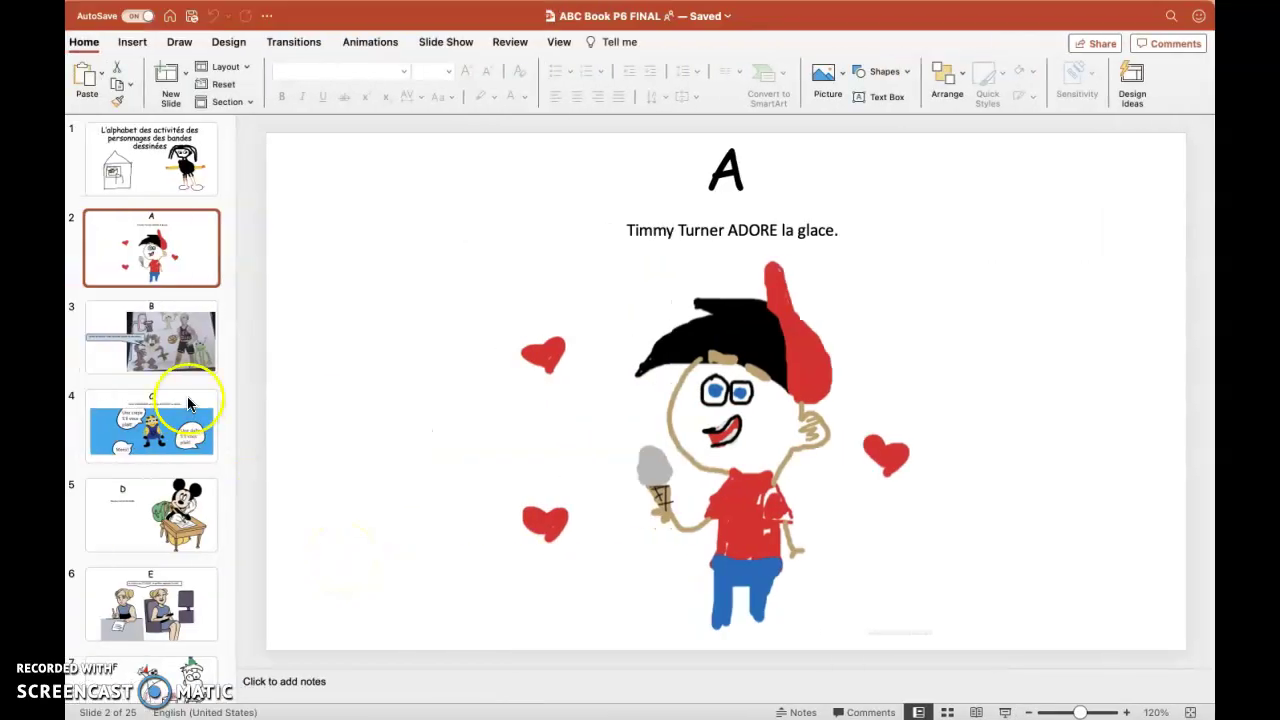
Skim the thumbnails to the book's end and back, finishing on slide 3's basketball caption.
{"action": "scroll", "coordinate": [133, 444], "scroll_direction": "down", "scroll_amount": 5}
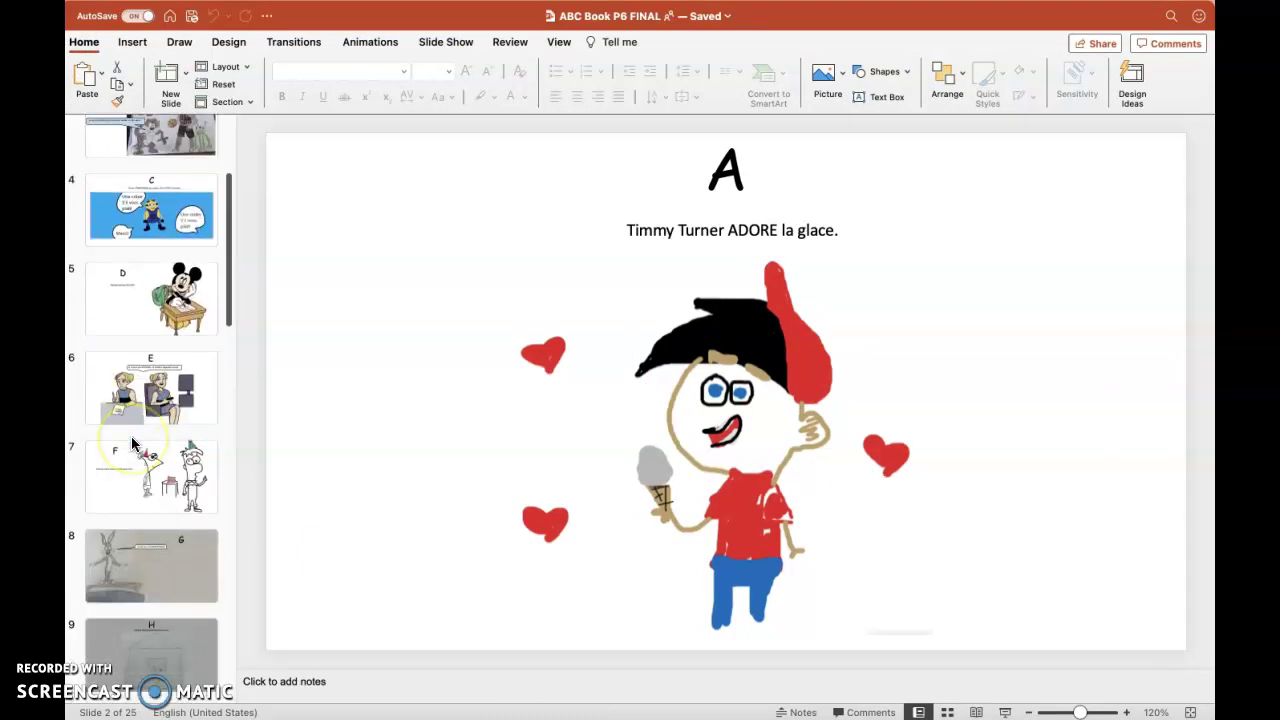
{"action": "scroll", "coordinate": [133, 444], "scroll_direction": "down", "scroll_amount": 20}
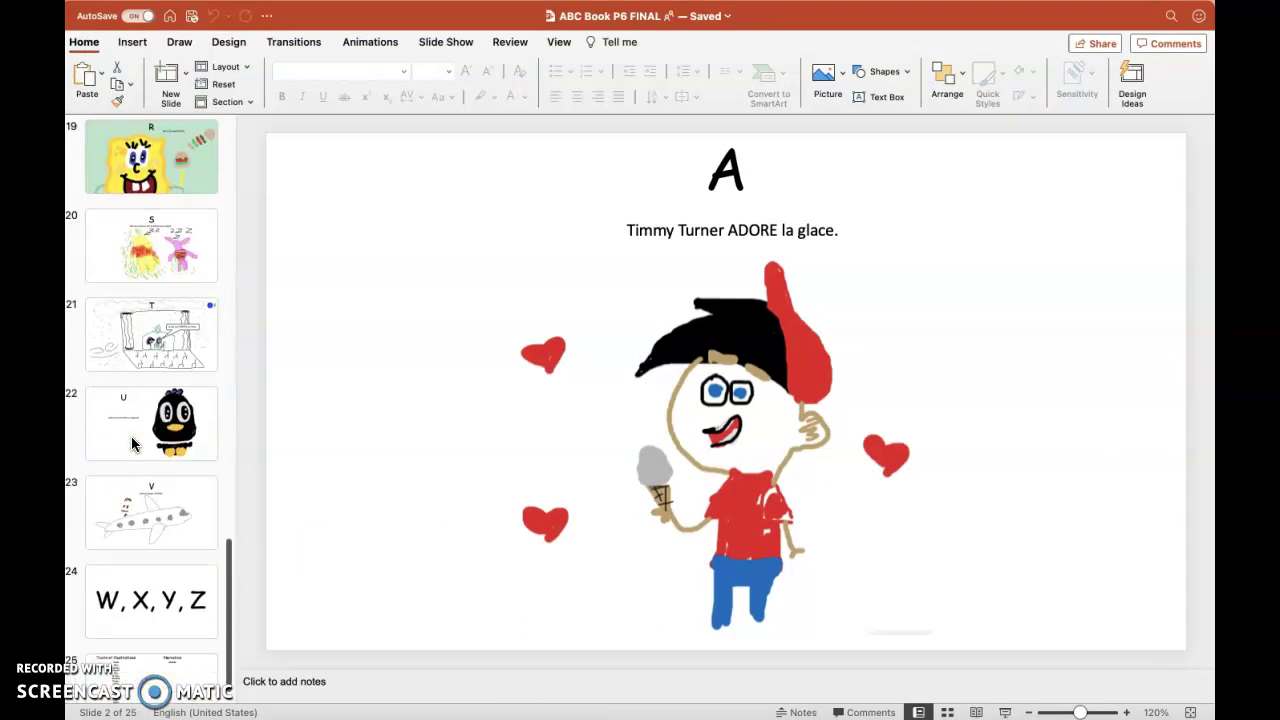
{"action": "scroll", "coordinate": [133, 444], "scroll_direction": "up", "scroll_amount": 20}
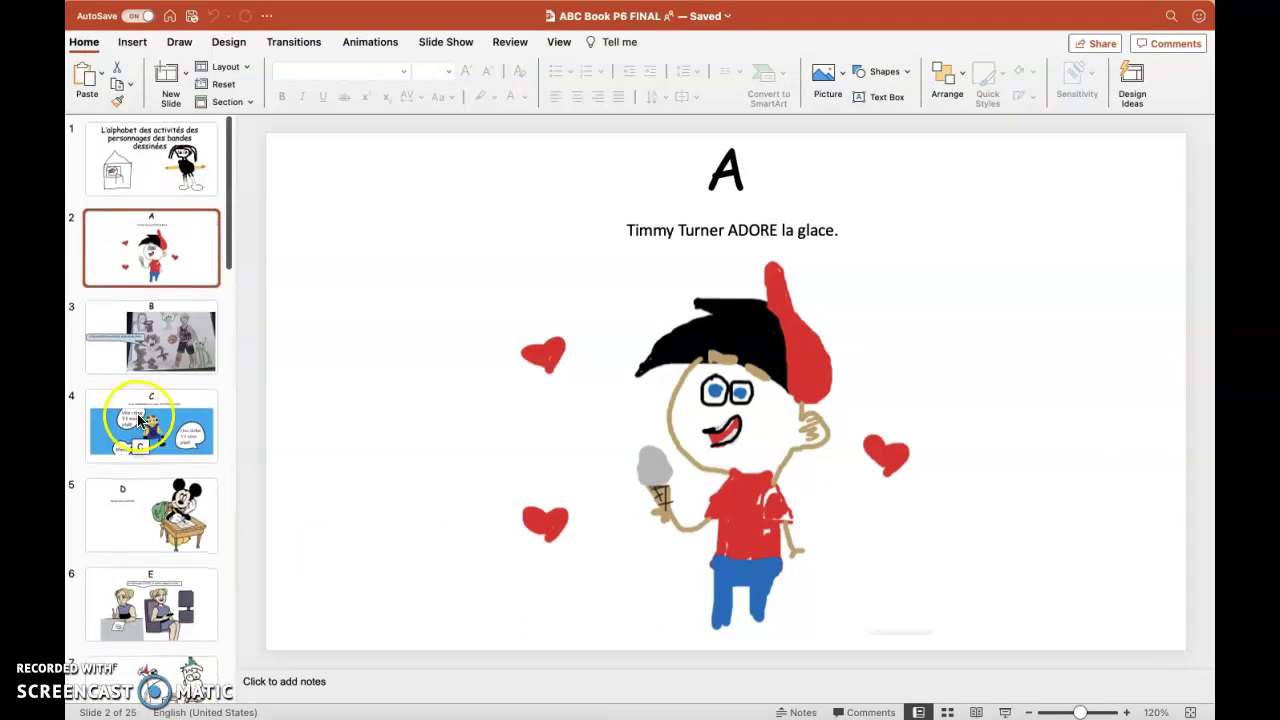
{"action": "left_click", "coordinate": [127, 350]}
{"action": "left_click", "coordinate": [132, 270]}
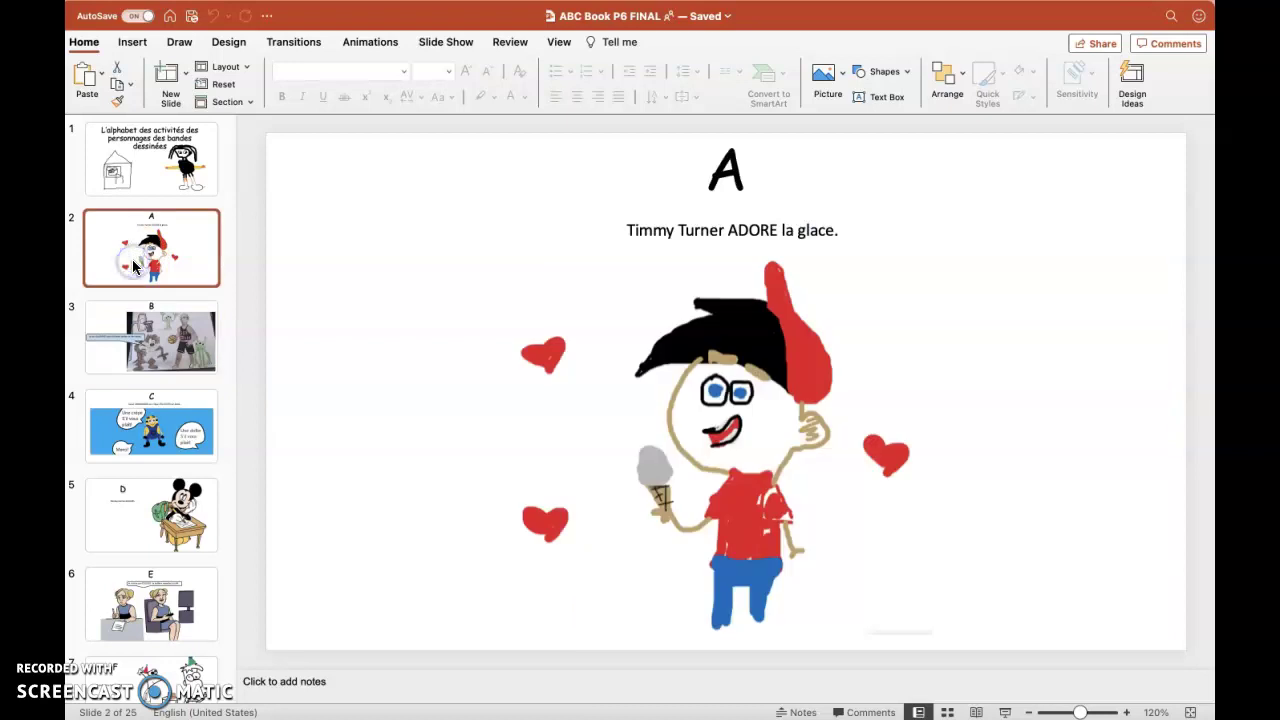
{"action": "left_click", "coordinate": [133, 347]}
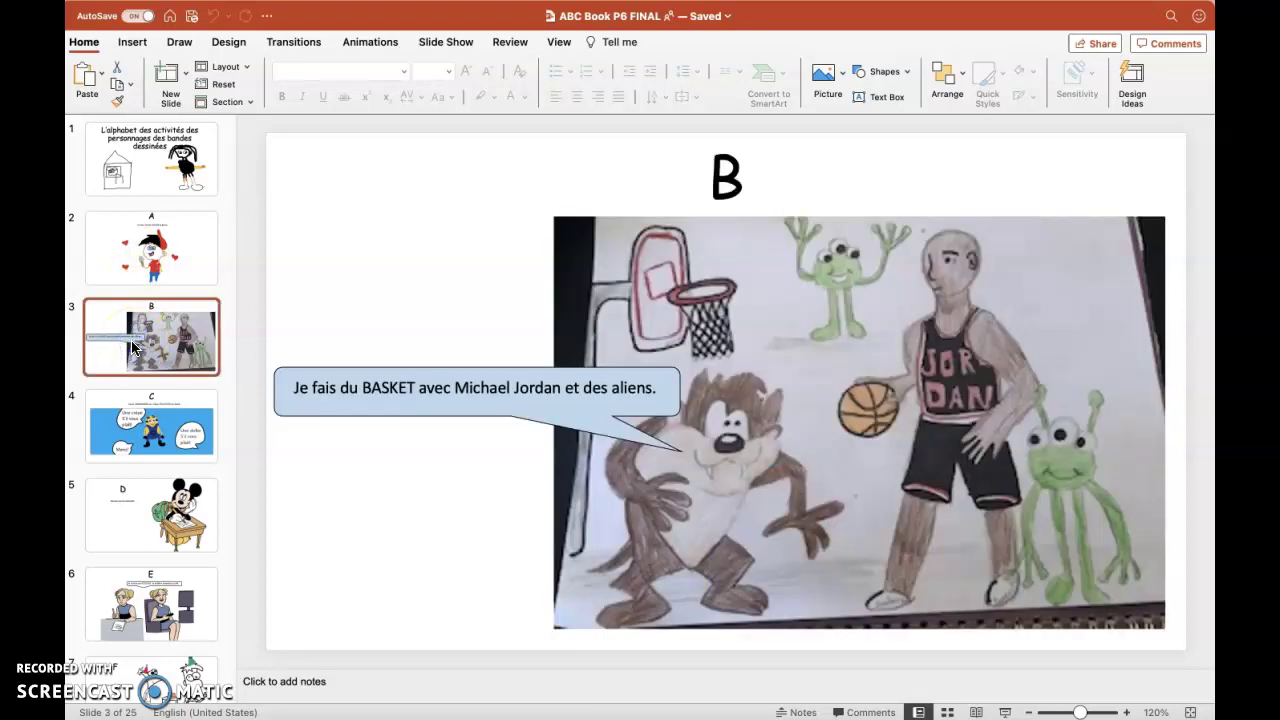
Page through the C crêpe, E studying, F partying, G, H and I slides.
{"action": "left_click", "coordinate": [136, 395]}
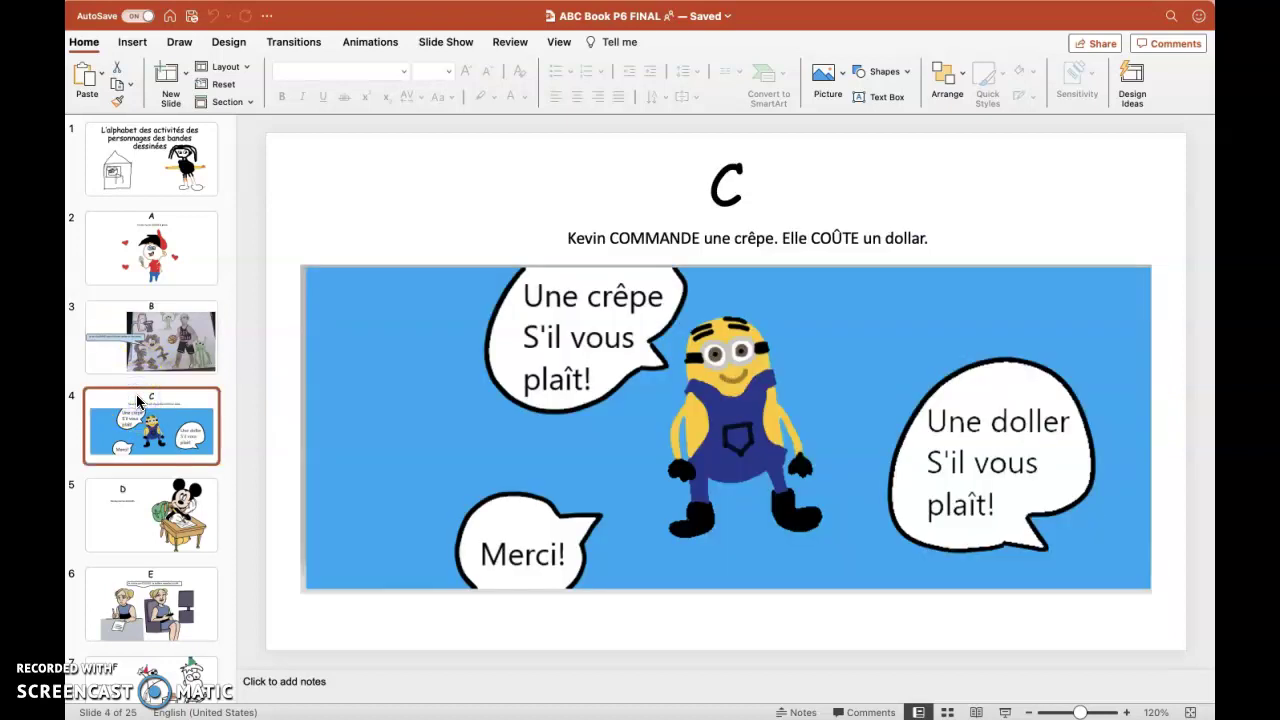
{"action": "left_click", "coordinate": [132, 614]}
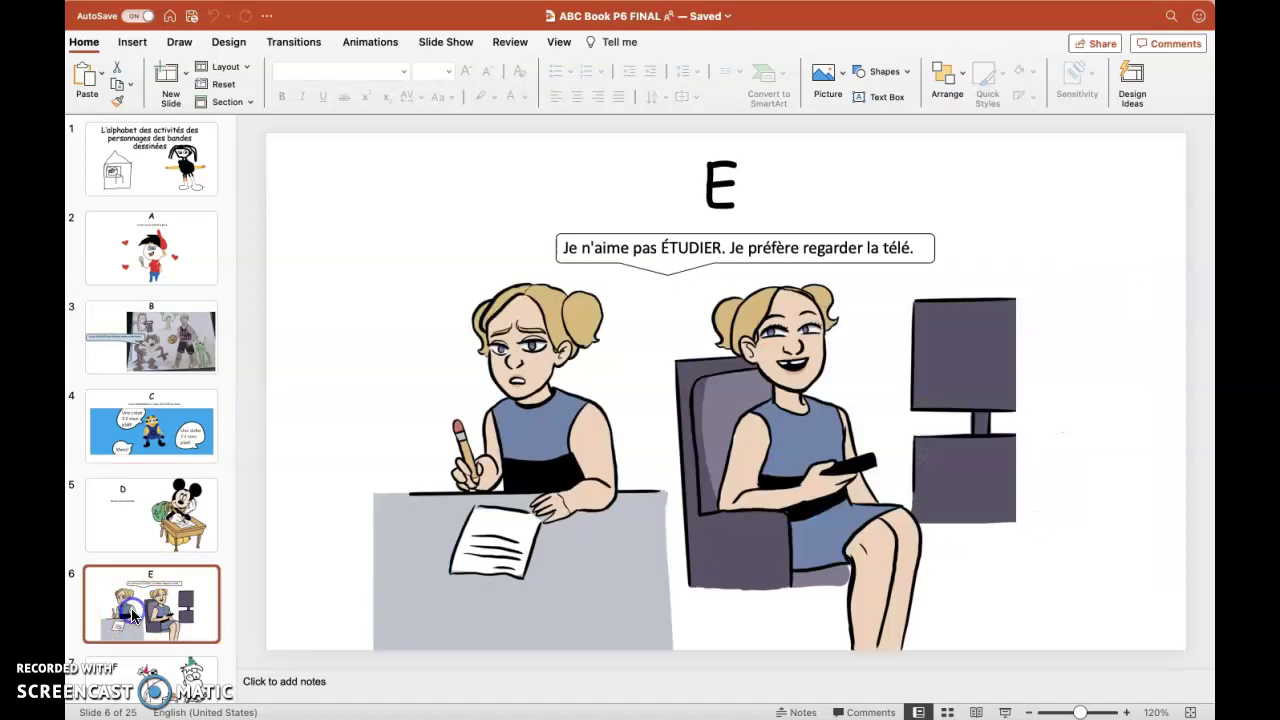
{"action": "scroll", "coordinate": [131, 608], "scroll_direction": "down", "scroll_amount": 5}
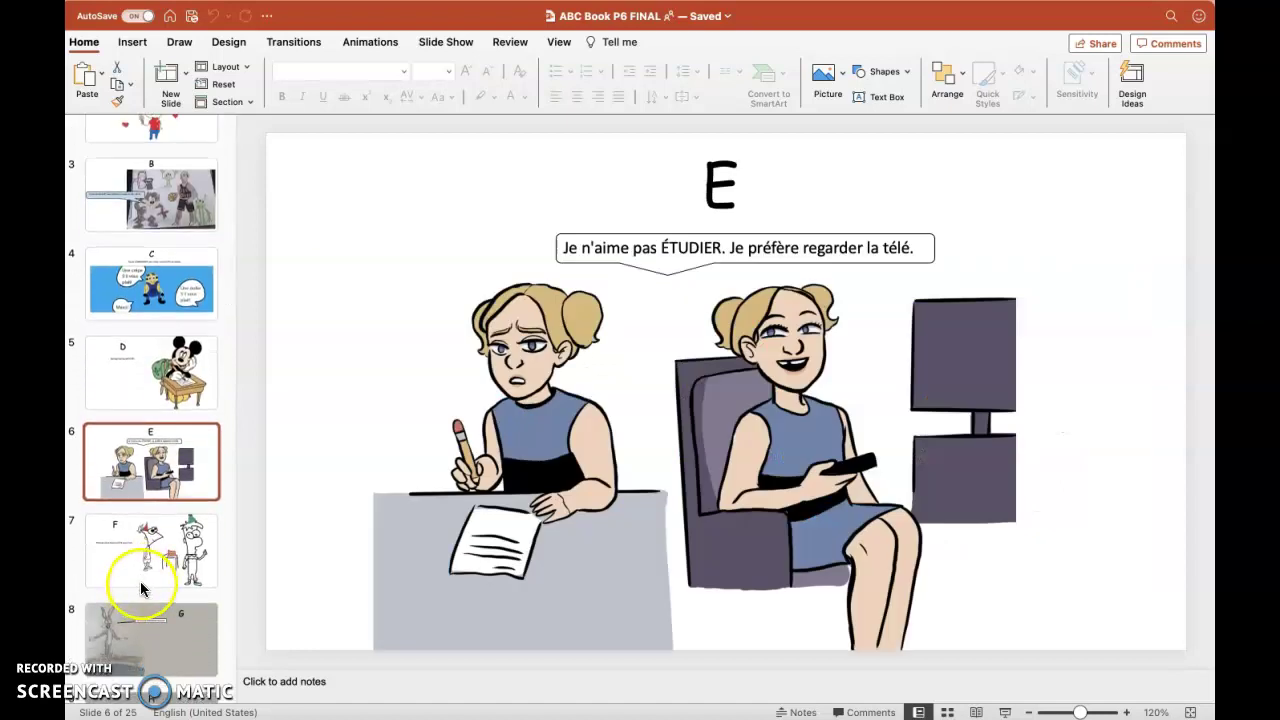
{"action": "left_click", "coordinate": [143, 567]}
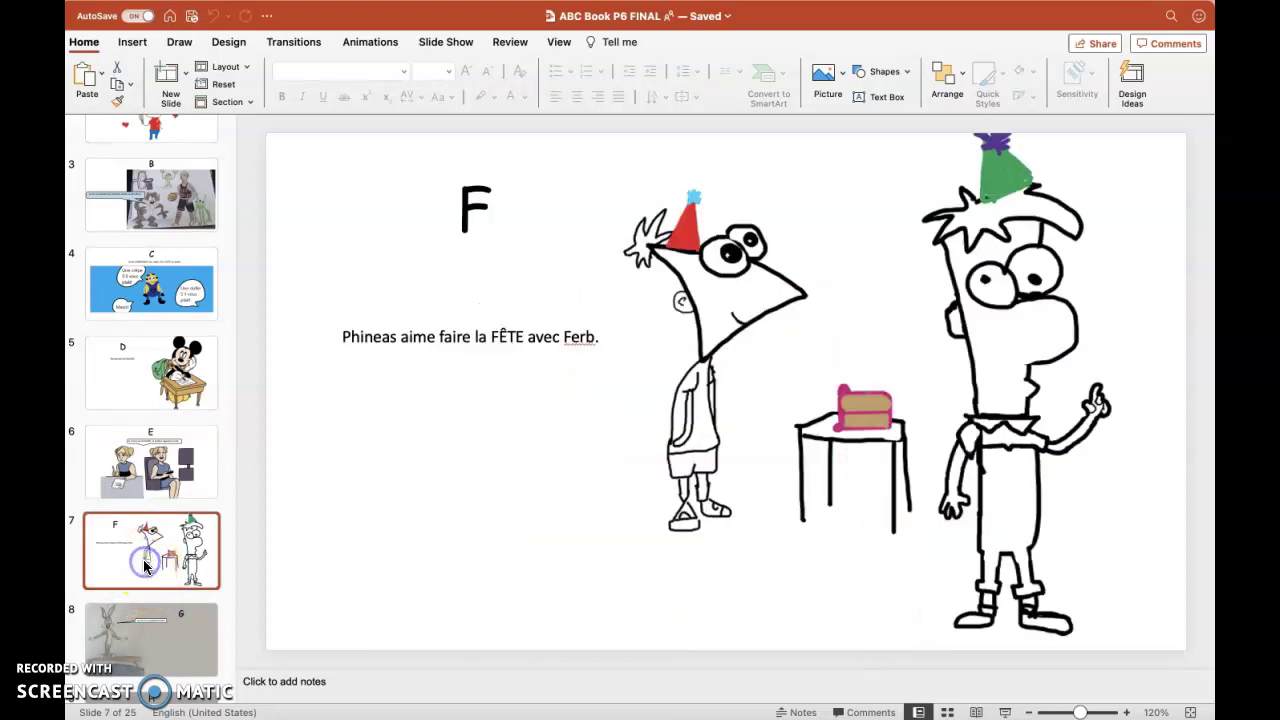
{"action": "scroll", "coordinate": [143, 560], "scroll_direction": "down", "scroll_amount": 3}
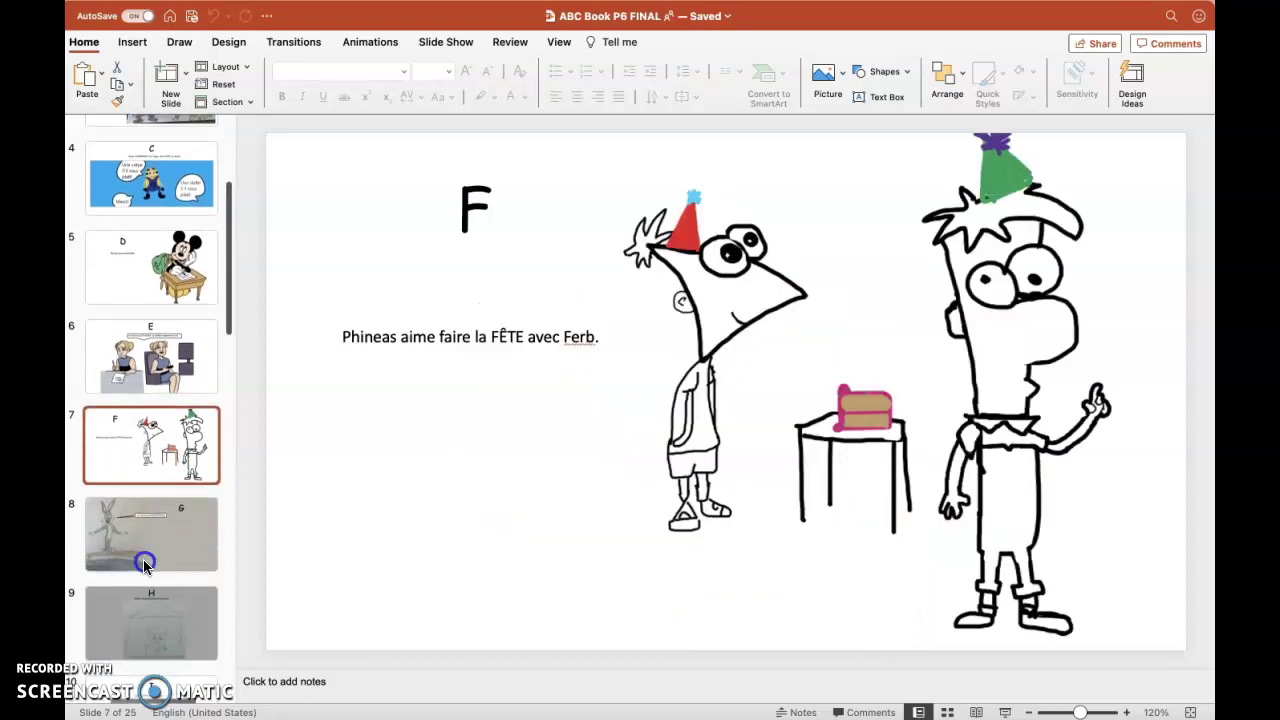
{"action": "left_click", "coordinate": [143, 559]}
{"action": "left_click", "coordinate": [152, 623]}
{"action": "scroll", "coordinate": [152, 623], "scroll_direction": "down", "scroll_amount": 3}
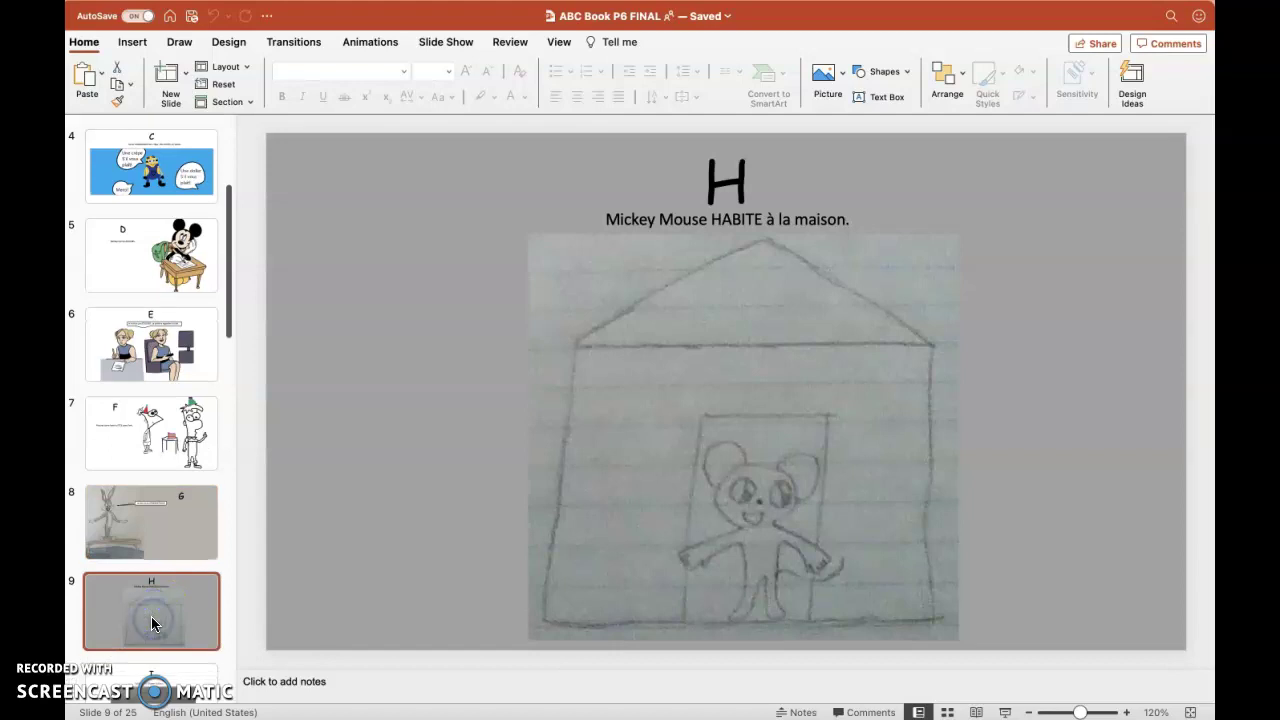
{"action": "left_click", "coordinate": [152, 623]}
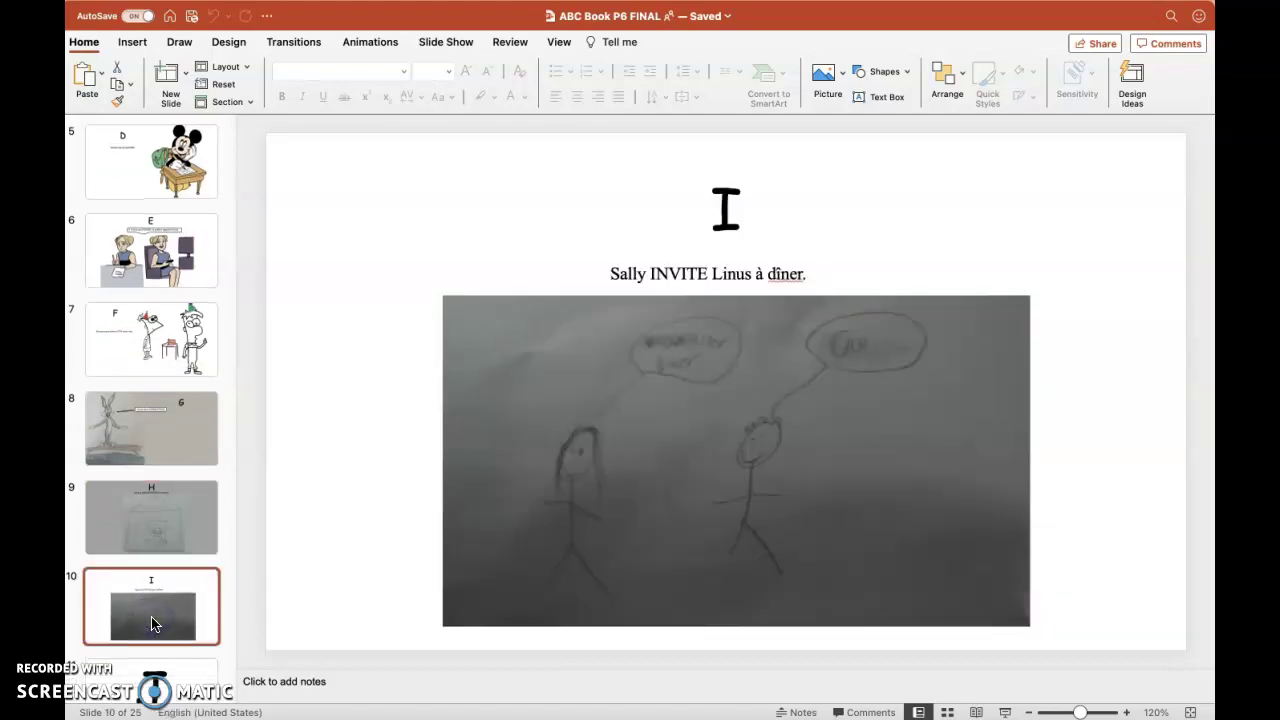
View slide 12 (letter K) and slide 13 (letter L).
{"action": "scroll", "coordinate": [152, 623], "scroll_direction": "down", "scroll_amount": 2}
{"action": "scroll", "coordinate": [152, 623], "scroll_direction": "down", "scroll_amount": 2}
{"action": "left_click", "coordinate": [150, 610]}
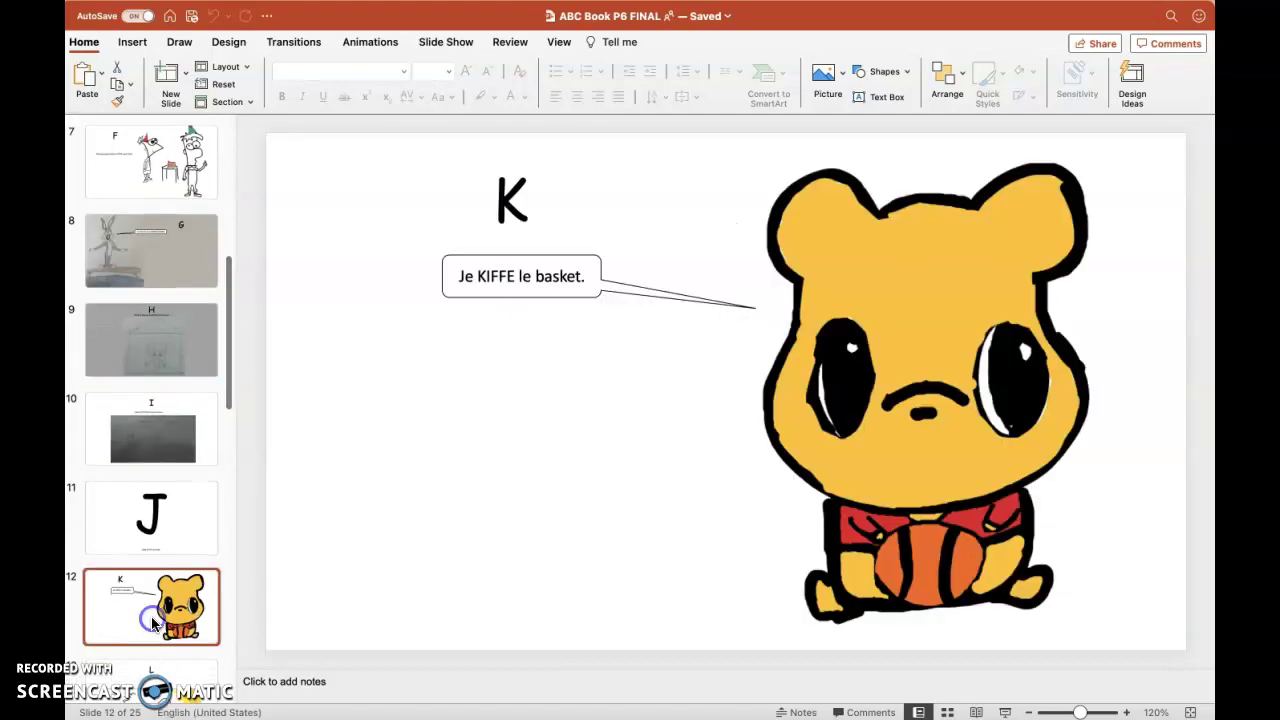
{"action": "scroll", "coordinate": [152, 600], "scroll_direction": "down", "scroll_amount": 3}
{"action": "left_click", "coordinate": [156, 573]}
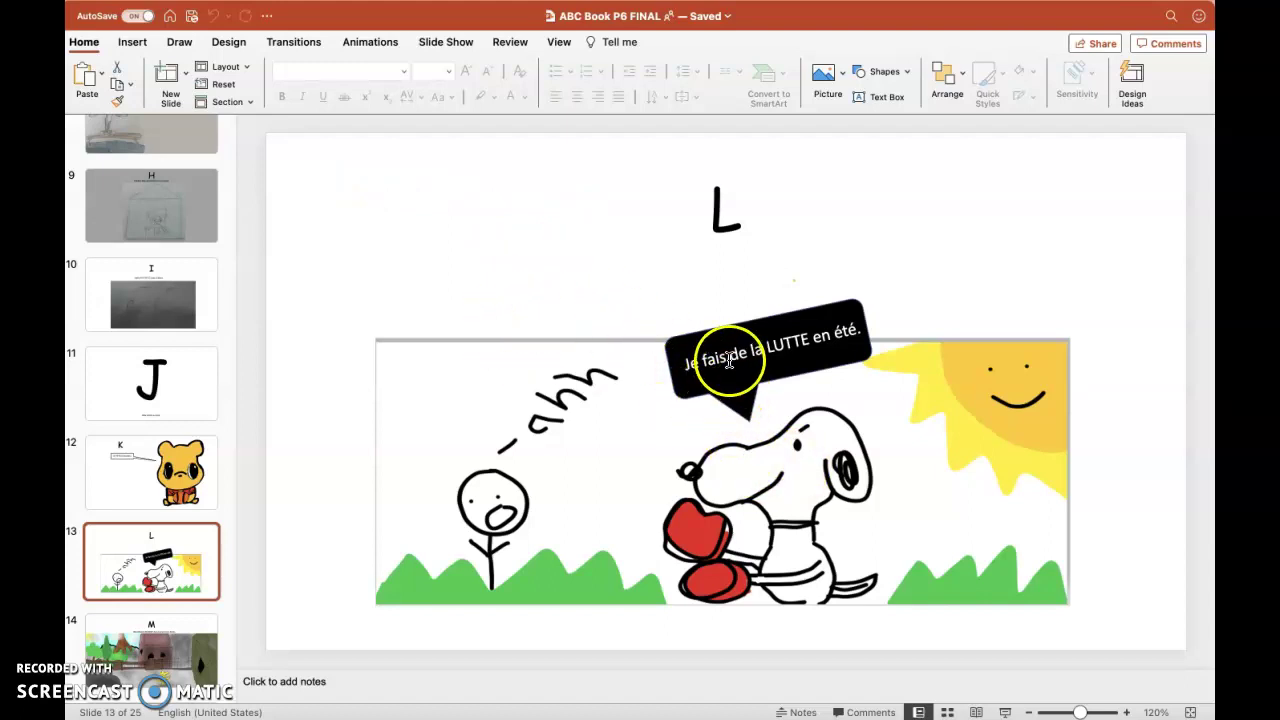
View slide 20 (letter S), return to the title slide, then bring up Liste de verbes.
{"action": "scroll", "coordinate": [195, 565], "scroll_direction": "down", "scroll_amount": 2}
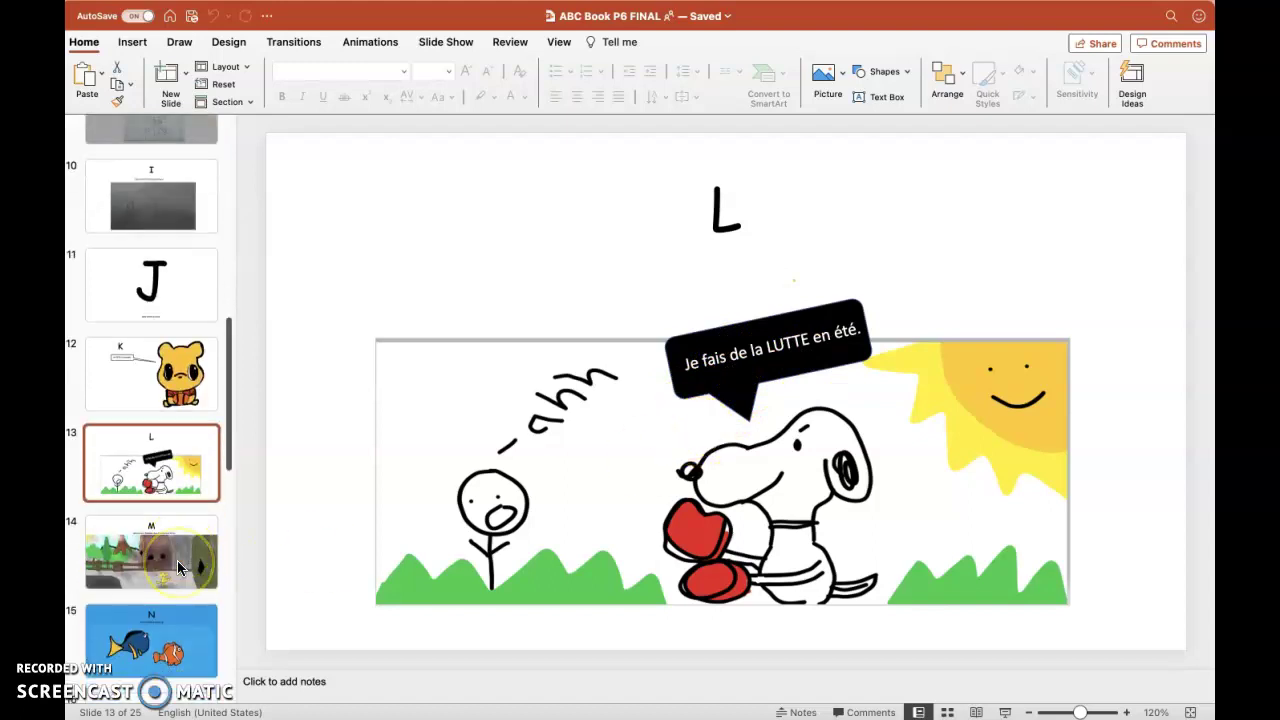
{"action": "scroll", "coordinate": [177, 565], "scroll_direction": "down", "scroll_amount": 2}
{"action": "scroll", "coordinate": [177, 560], "scroll_direction": "down", "scroll_amount": 2}
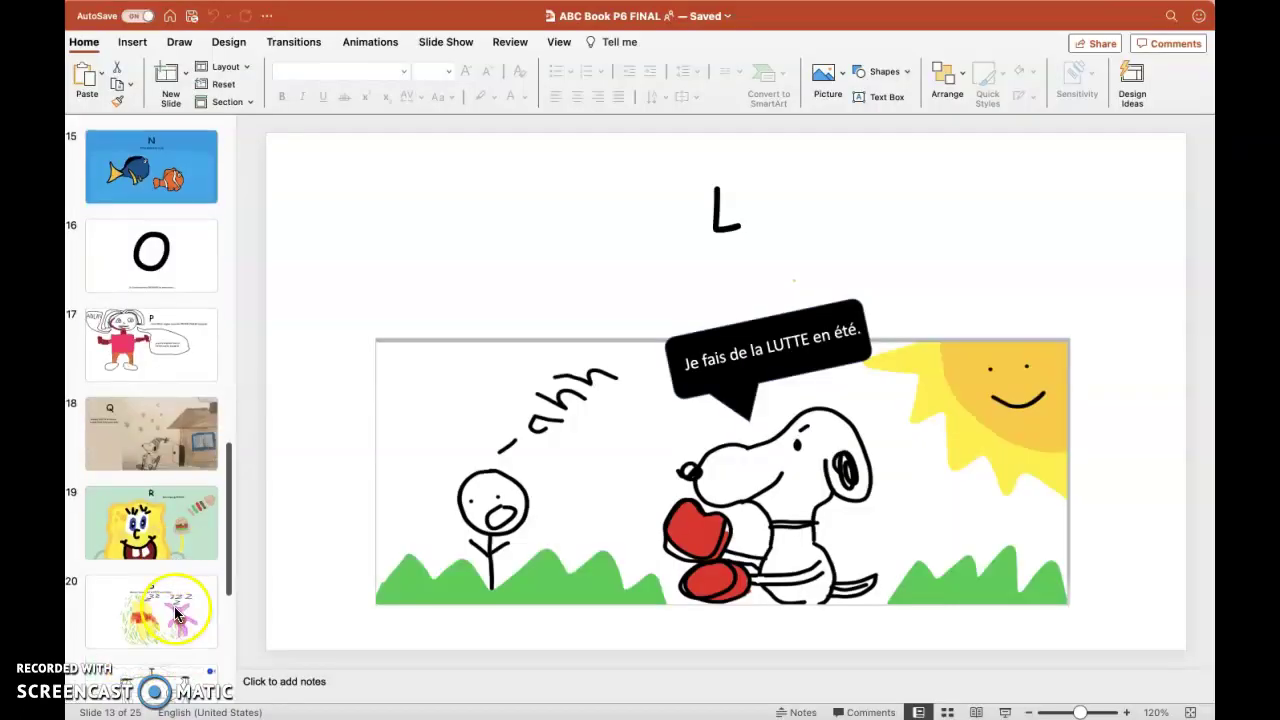
{"action": "left_click", "coordinate": [177, 606]}
{"action": "scroll", "coordinate": [177, 610], "scroll_direction": "down", "scroll_amount": 3}
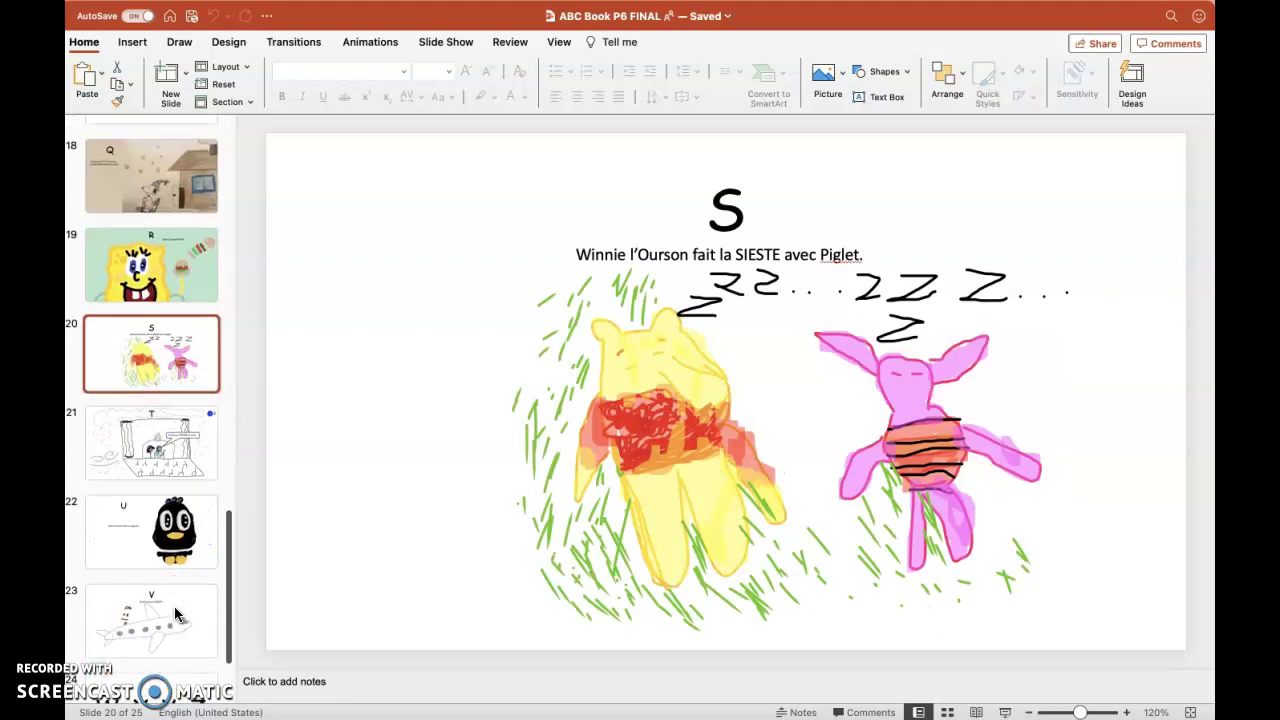
{"action": "scroll", "coordinate": [175, 614], "scroll_direction": "down", "scroll_amount": 2}
{"action": "scroll", "coordinate": [177, 609], "scroll_direction": "up", "scroll_amount": 15}
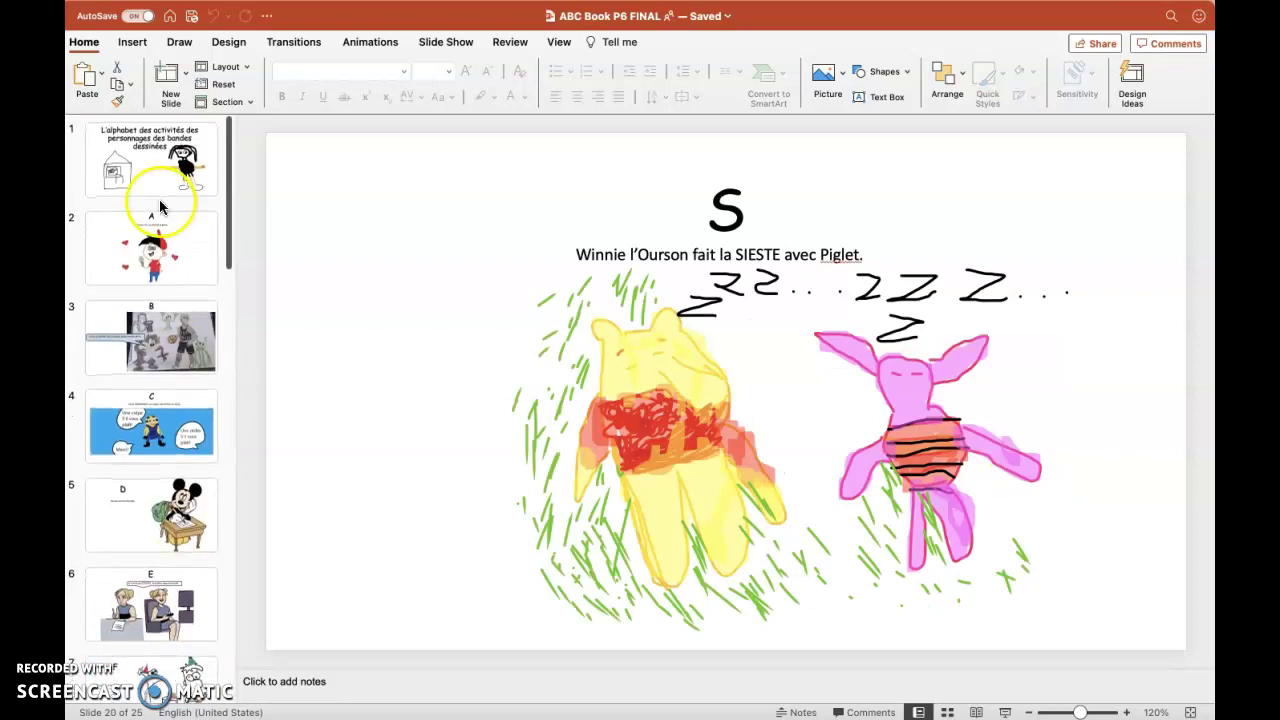
{"action": "left_click", "coordinate": [158, 156]}
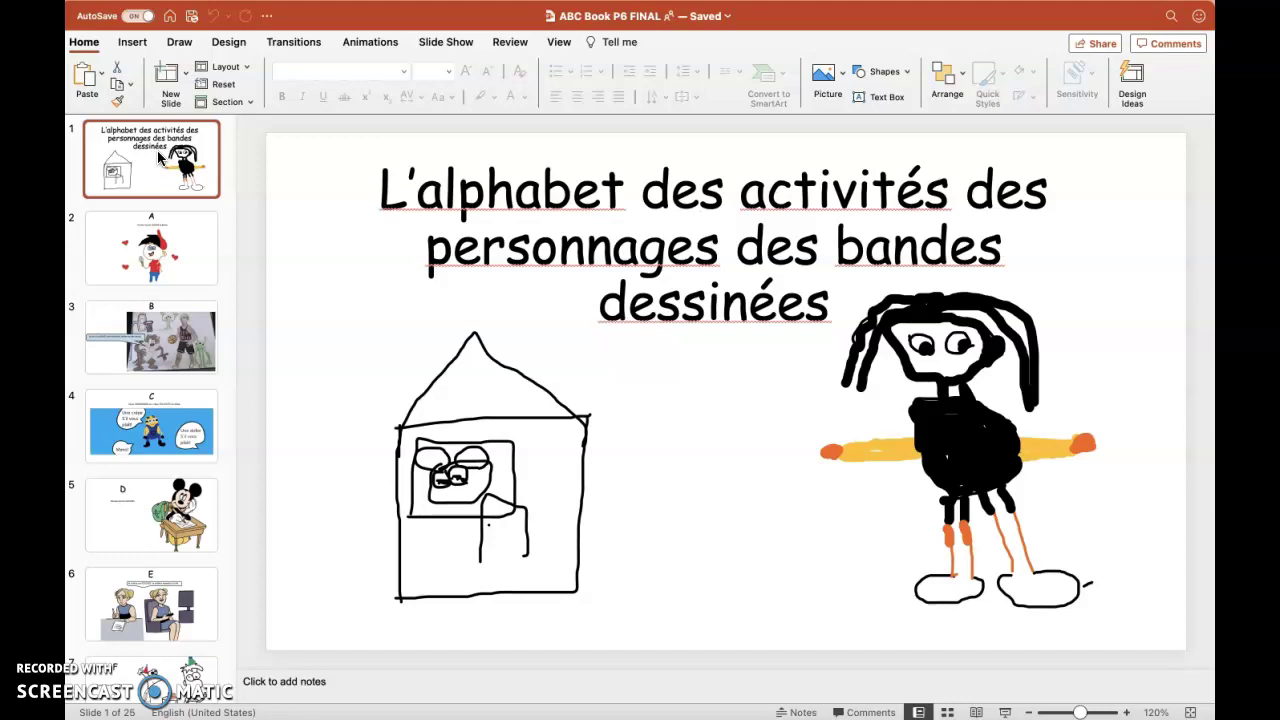
{"action": "key", "text": "ctrl+Right"}
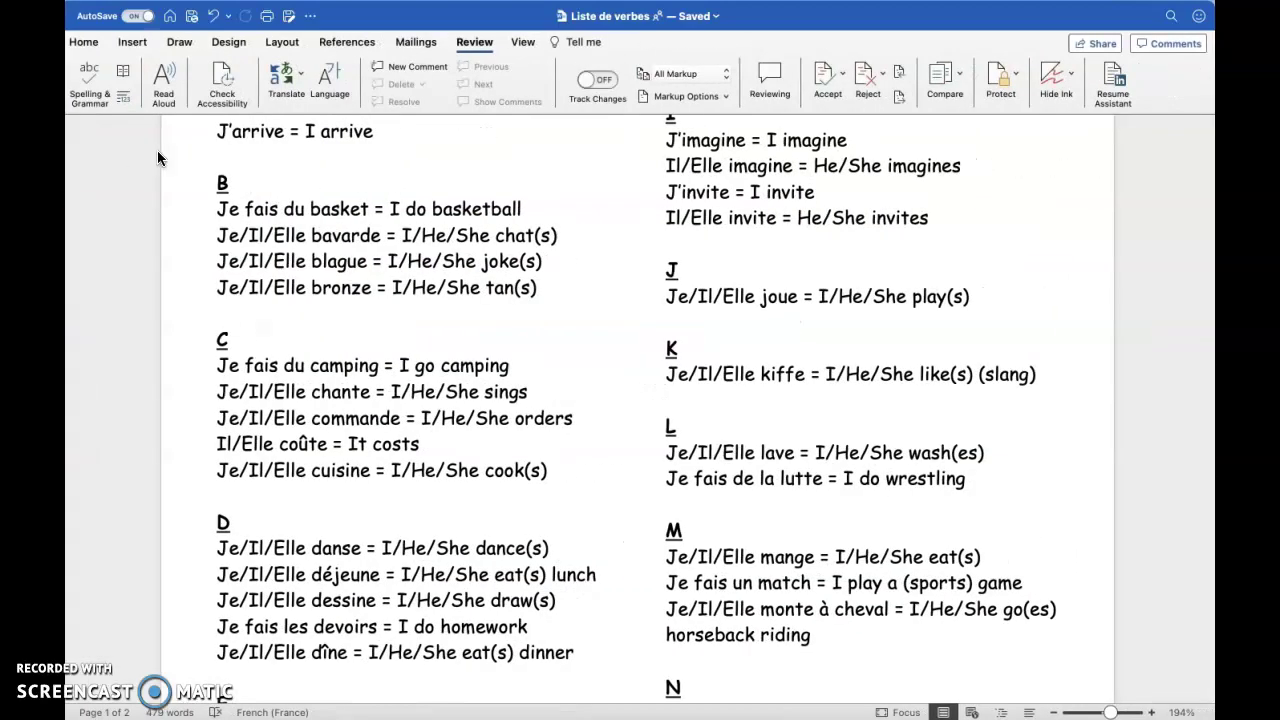
Bring up ABC Book 2021 Extra Terms and read down through its Period vocabulary lists.
{"action": "key", "text": "ctrl+Right"}
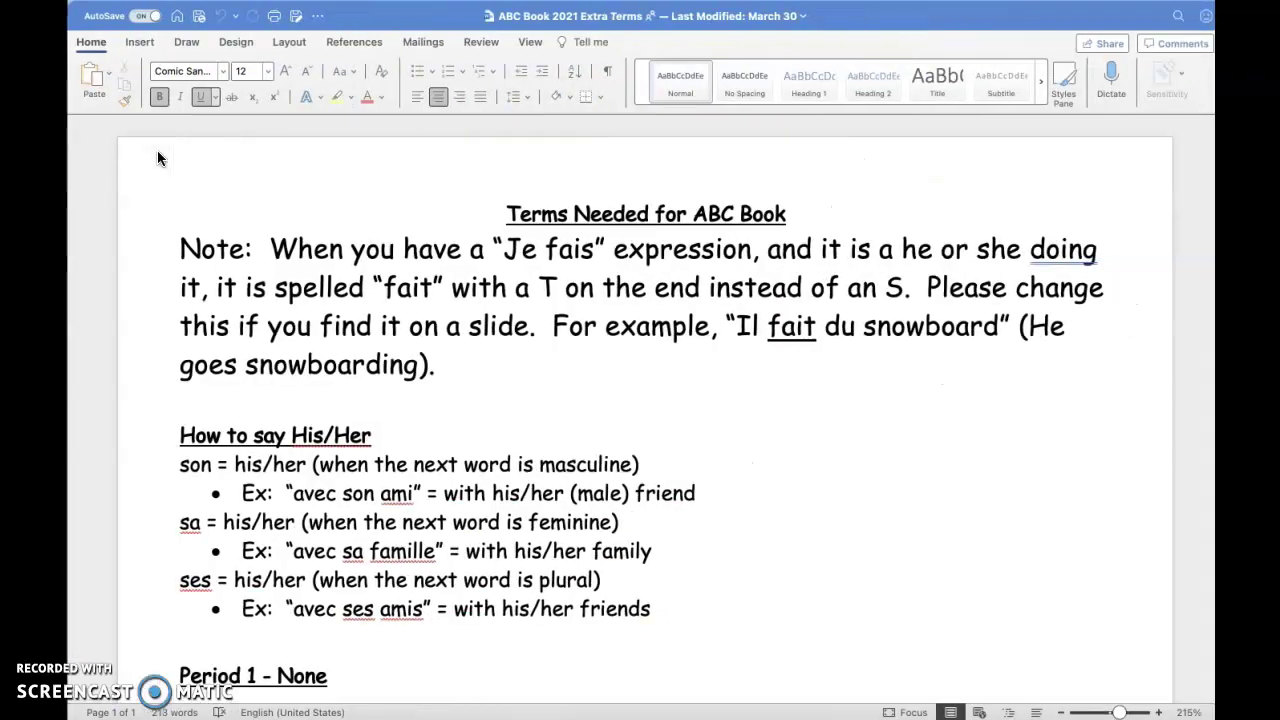
{"action": "scroll", "coordinate": [345, 411], "scroll_direction": "down", "scroll_amount": 10}
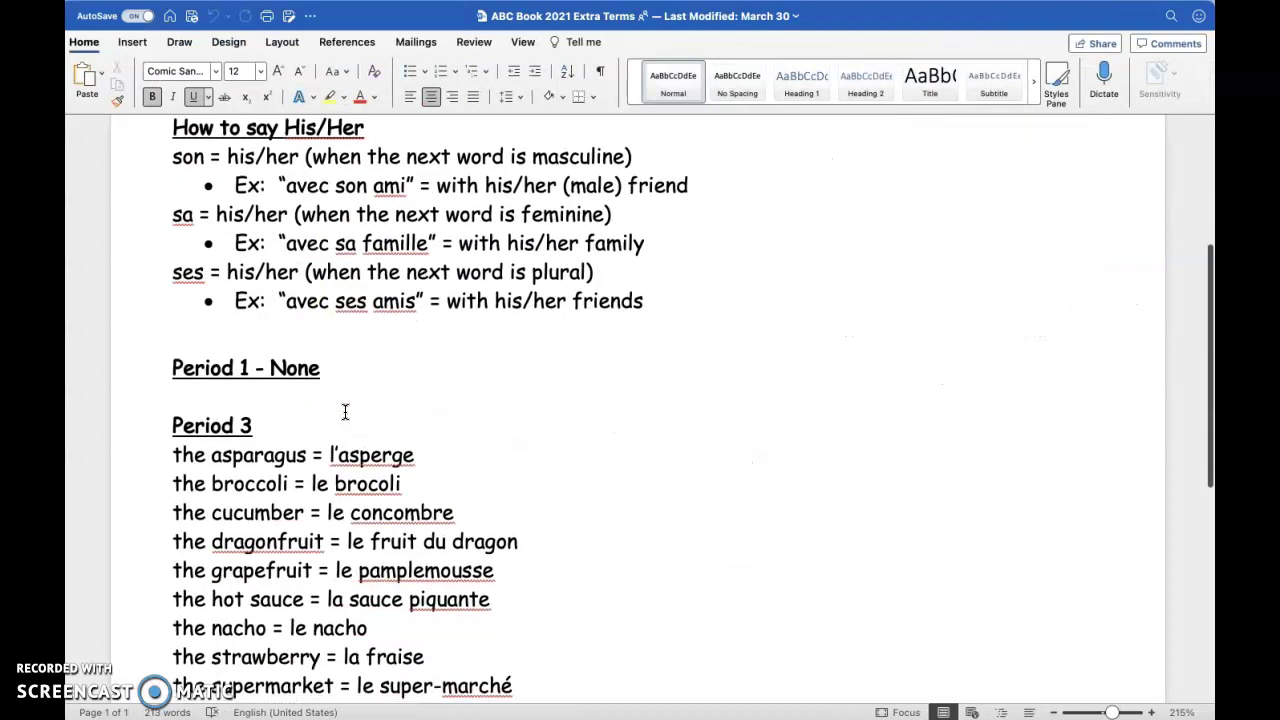
{"action": "scroll", "coordinate": [345, 411], "scroll_direction": "down", "scroll_amount": 2}
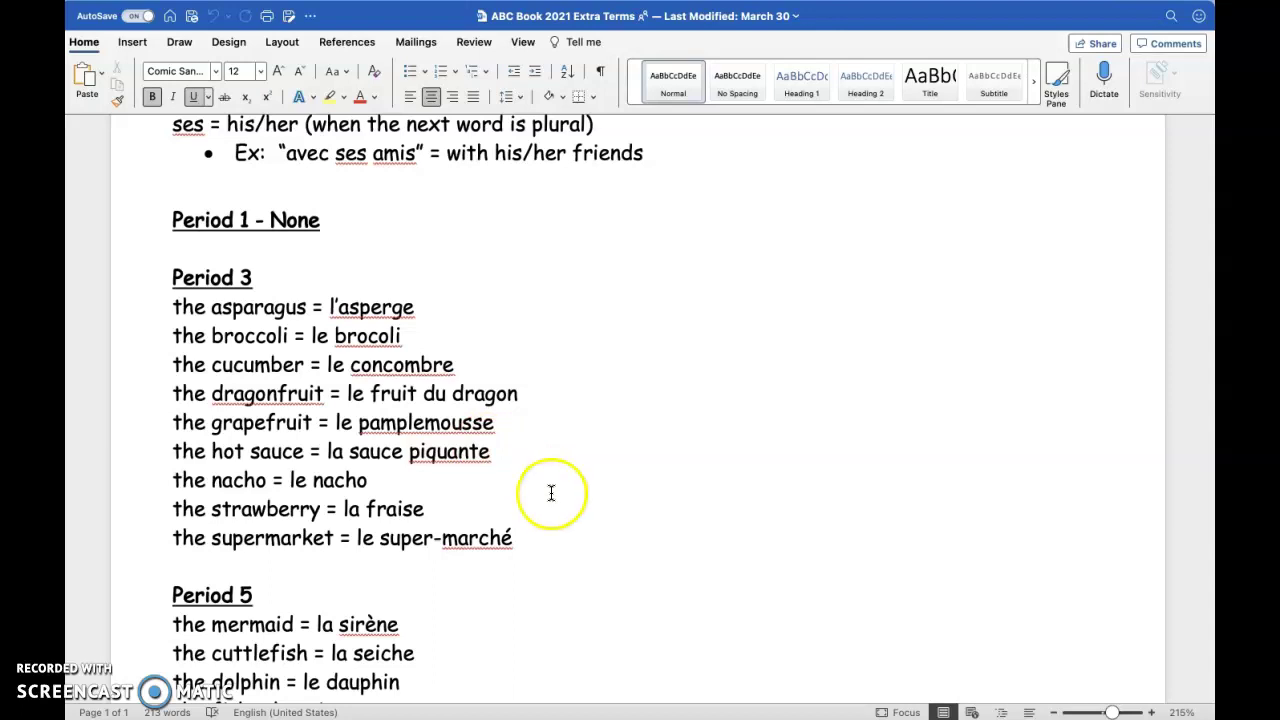
{"action": "scroll", "coordinate": [542, 523], "scroll_direction": "down", "scroll_amount": 2}
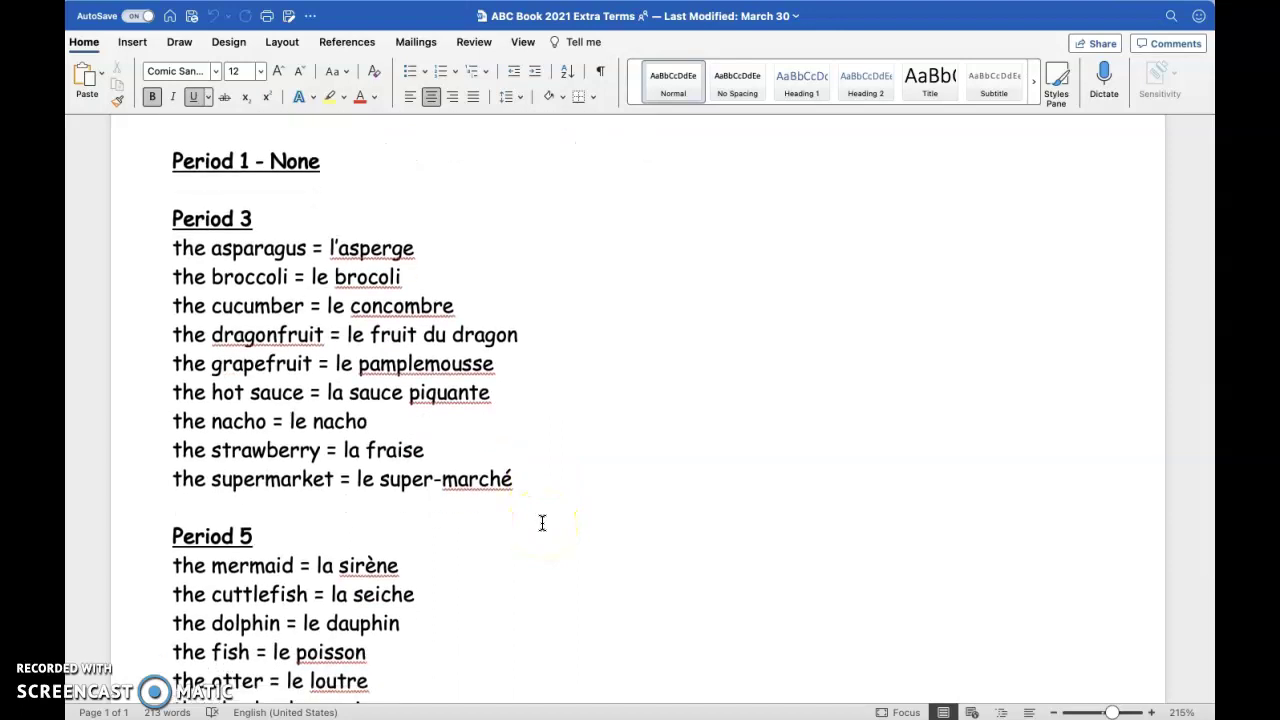
{"action": "scroll", "coordinate": [542, 523], "scroll_direction": "down", "scroll_amount": 3}
{"action": "scroll", "coordinate": [542, 523], "scroll_direction": "down", "scroll_amount": 3}
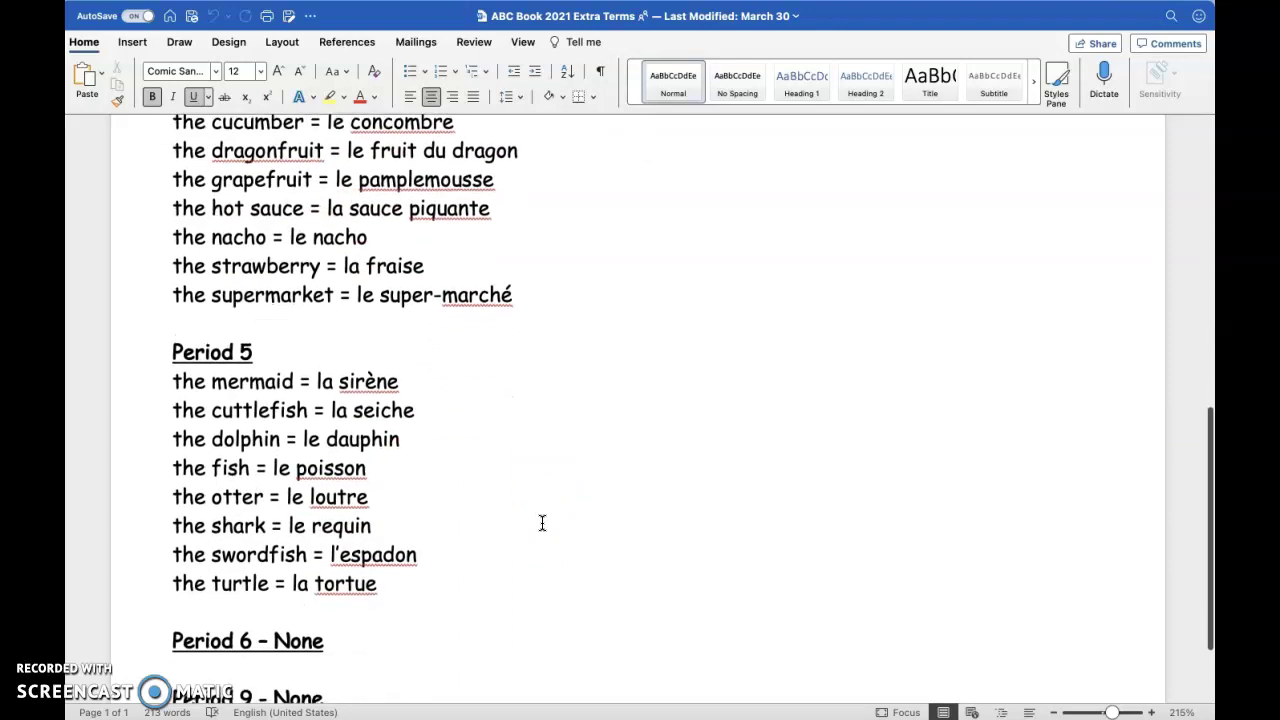
{"action": "scroll", "coordinate": [542, 523], "scroll_direction": "down", "scroll_amount": 1}
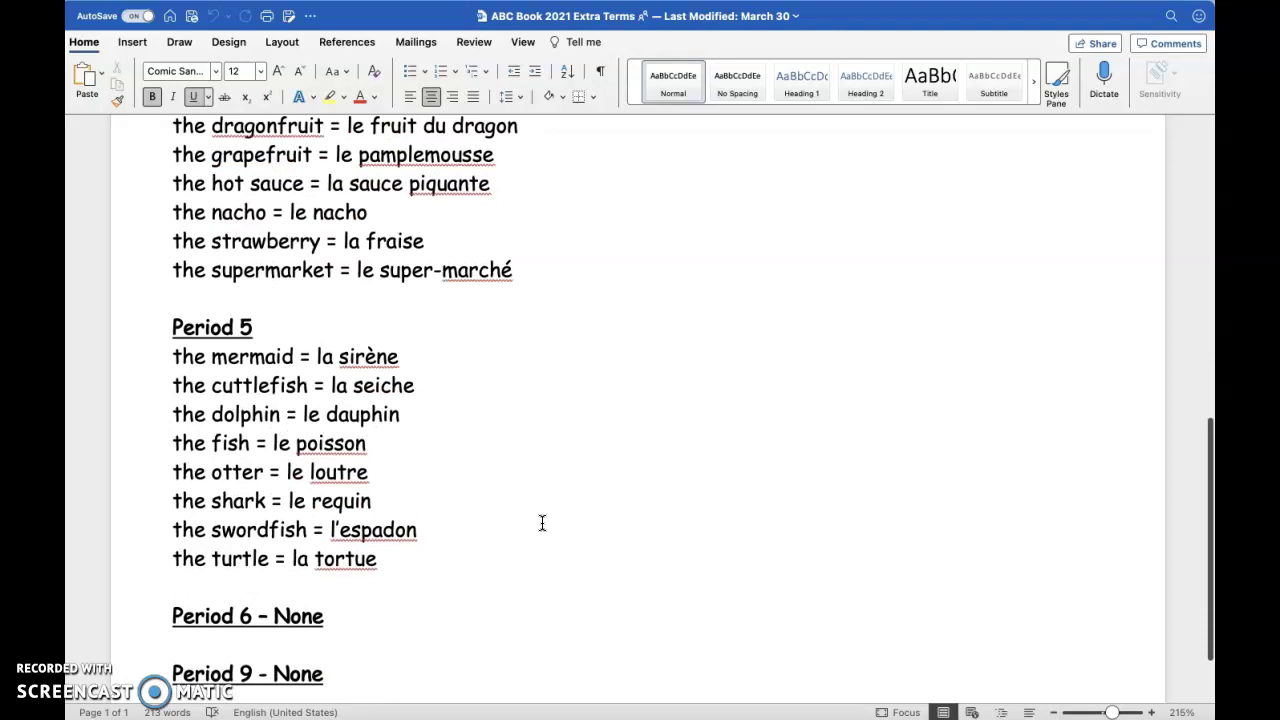
Recheck the Period 3 and Period 5 terms, then return to ABC Book P6 FINAL.
{"action": "scroll", "coordinate": [542, 523], "scroll_direction": "down", "scroll_amount": 3}
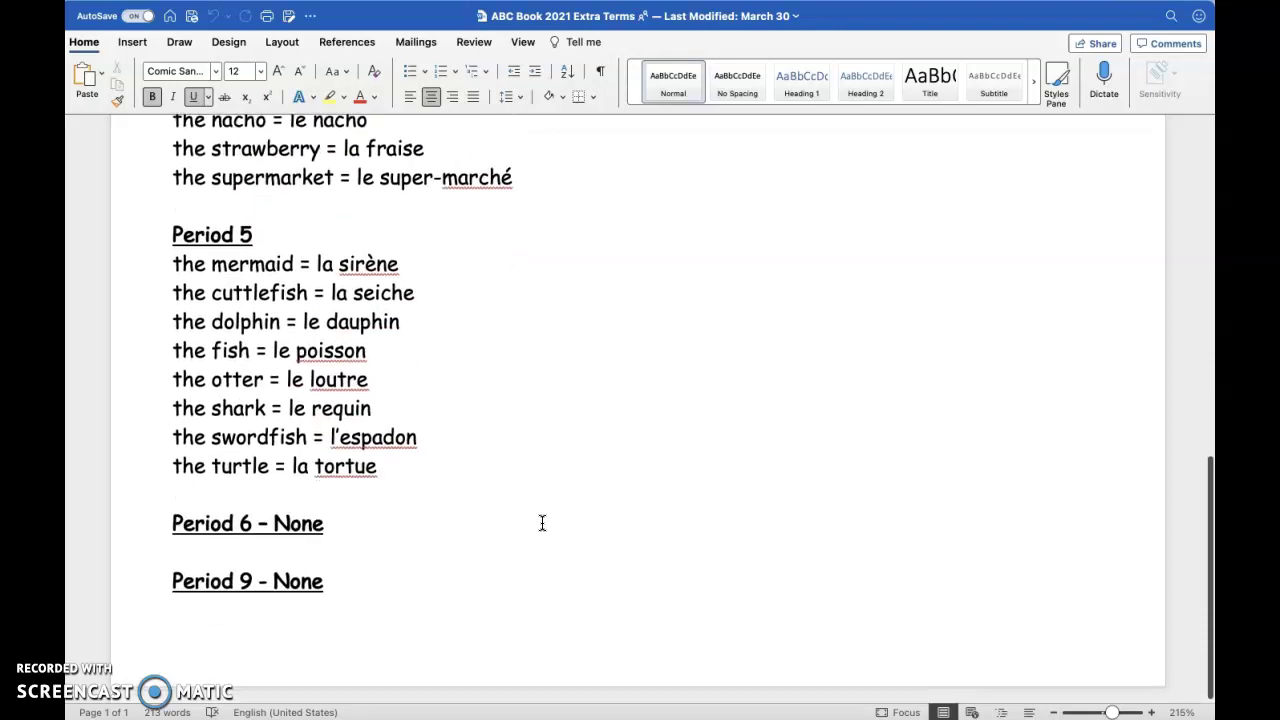
{"action": "scroll", "coordinate": [542, 523], "scroll_direction": "up", "scroll_amount": 5}
{"action": "scroll", "coordinate": [542, 523], "scroll_direction": "up", "scroll_amount": 1}
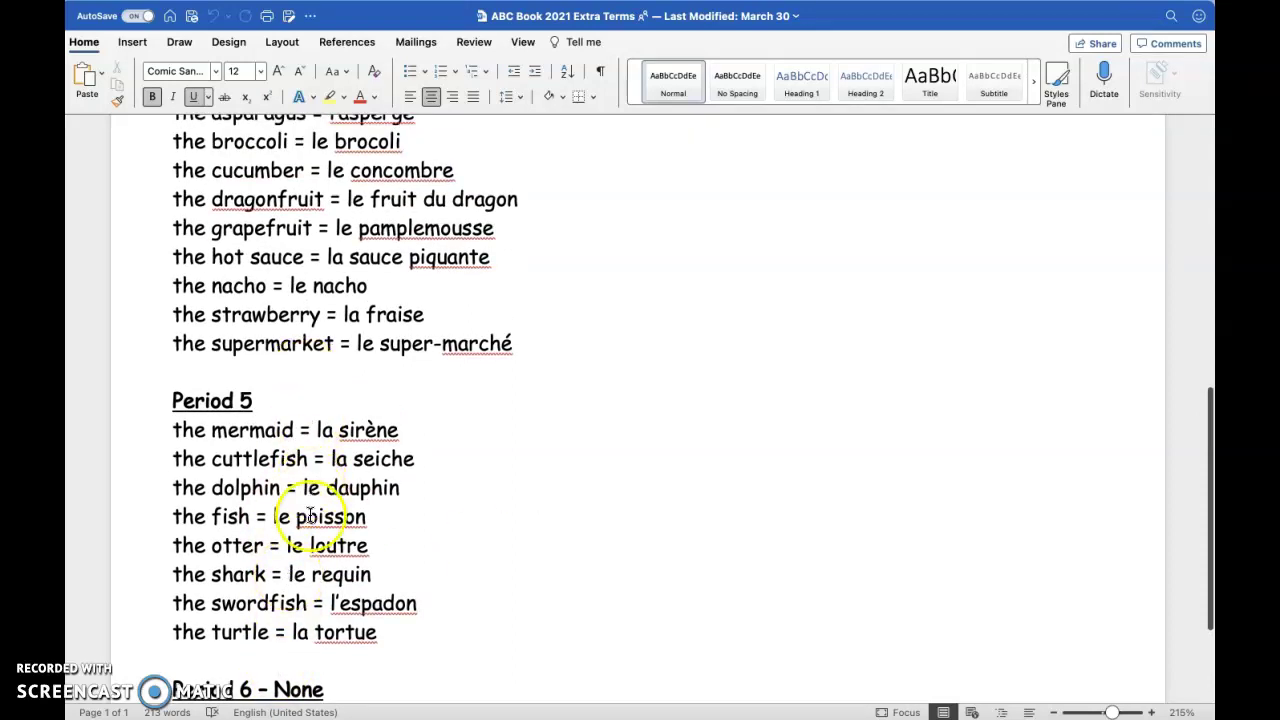
{"action": "scroll", "coordinate": [305, 510], "scroll_direction": "up", "scroll_amount": 4}
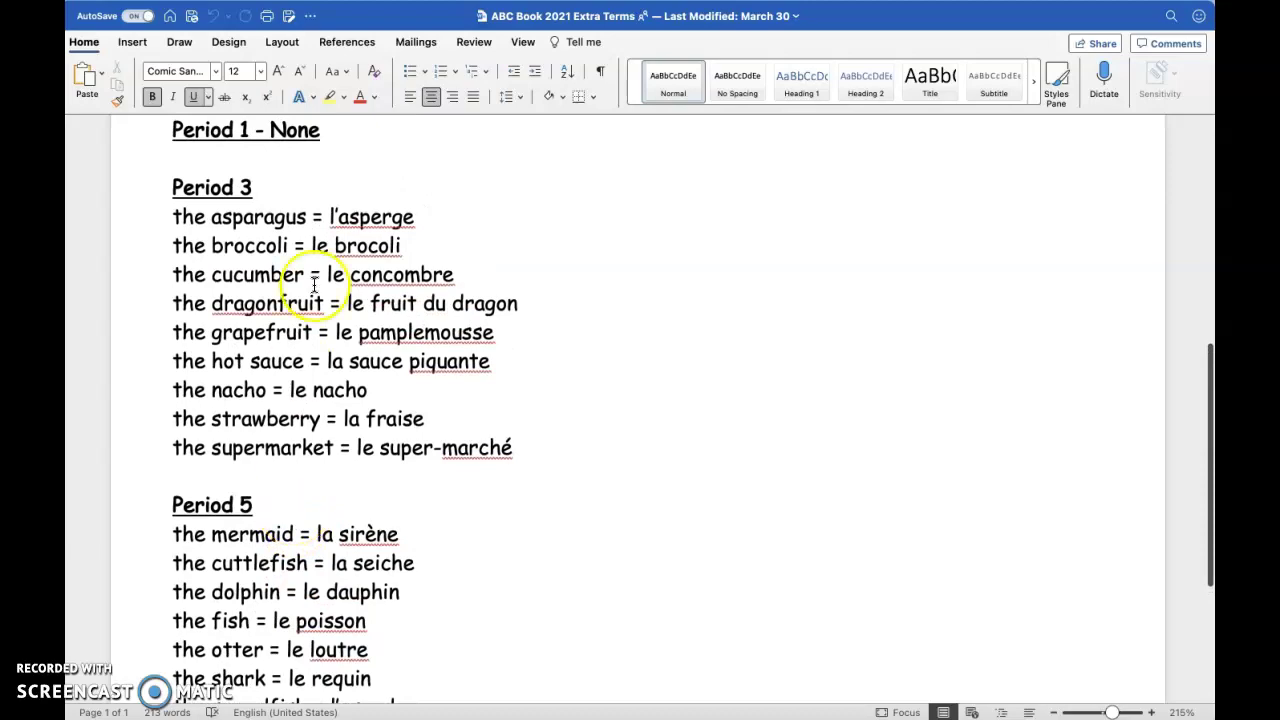
{"action": "scroll", "coordinate": [330, 300], "scroll_direction": "up", "scroll_amount": 3}
{"action": "scroll", "coordinate": [270, 622], "scroll_direction": "down", "scroll_amount": 9}
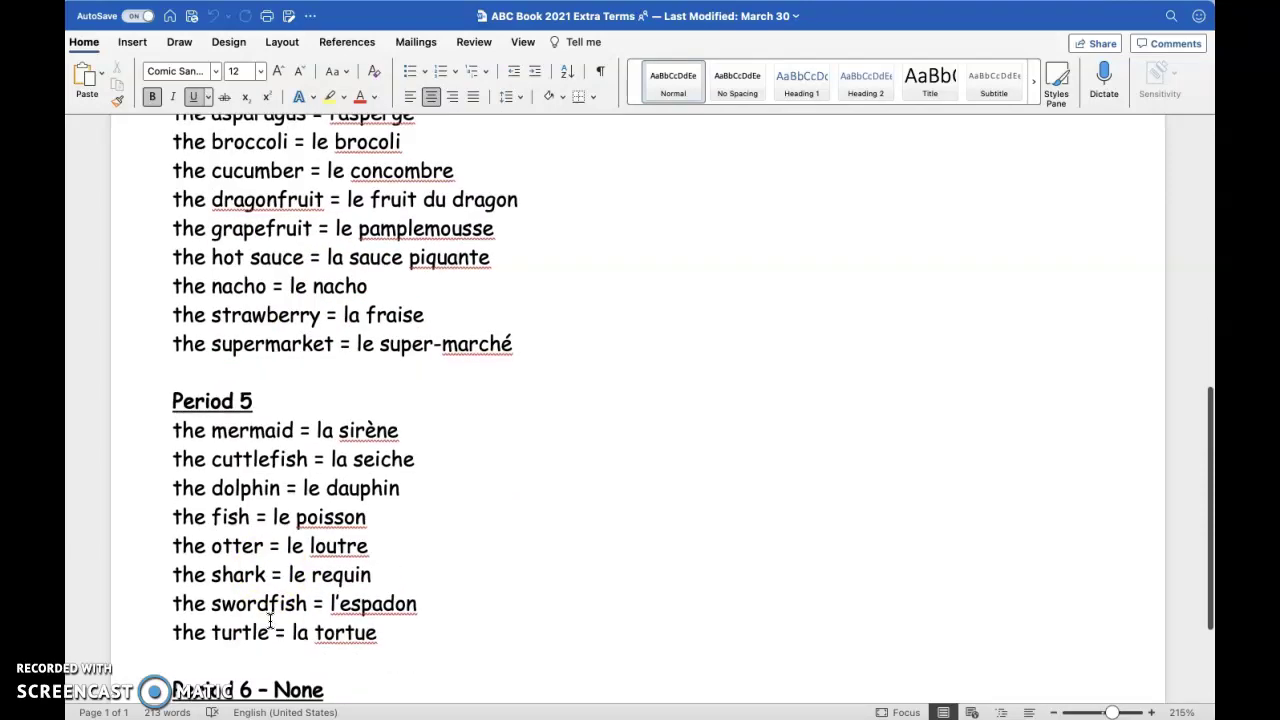
{"action": "key", "text": "ctrl+Left"}
{"action": "key", "text": "ctrl+Left"}
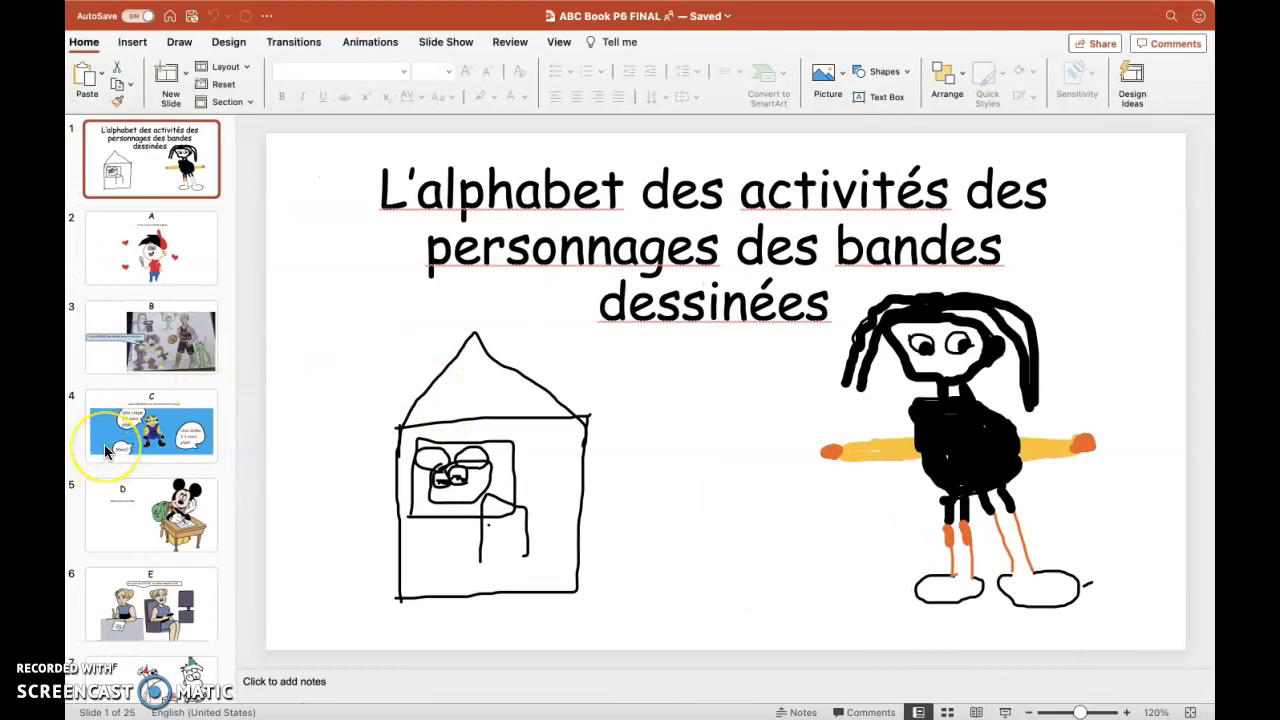
{"action": "left_click", "coordinate": [116, 428]}
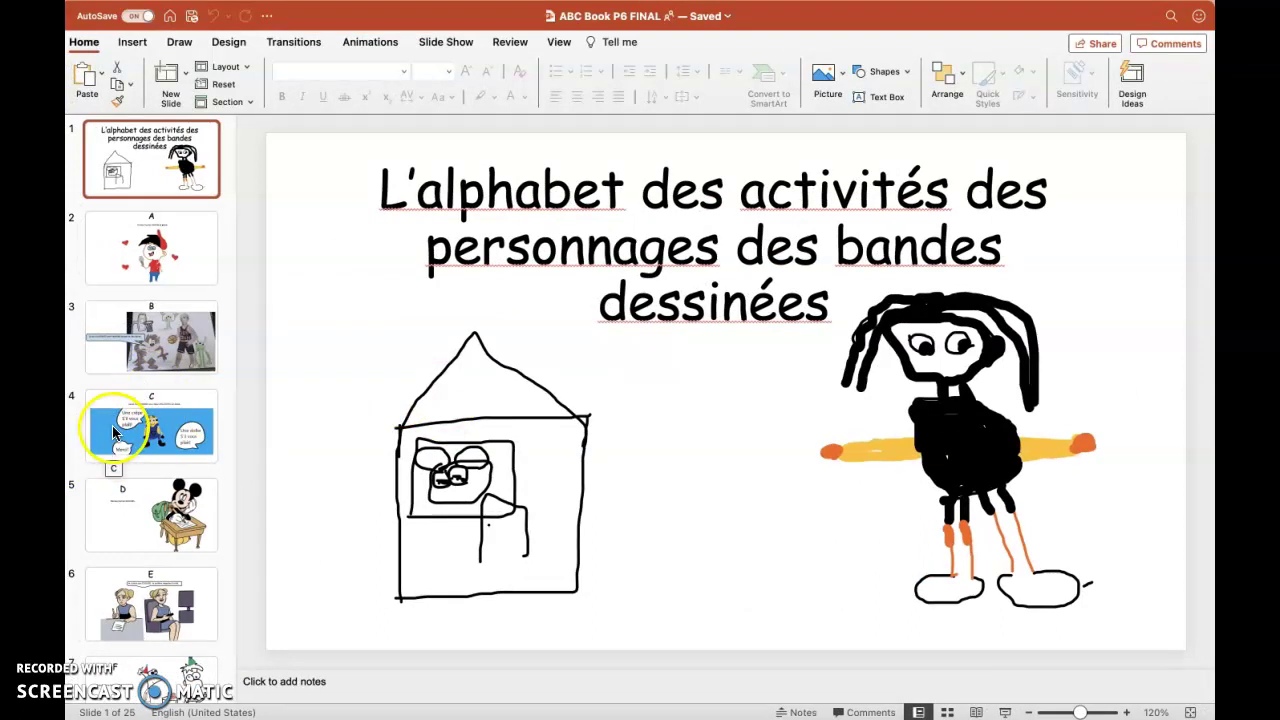